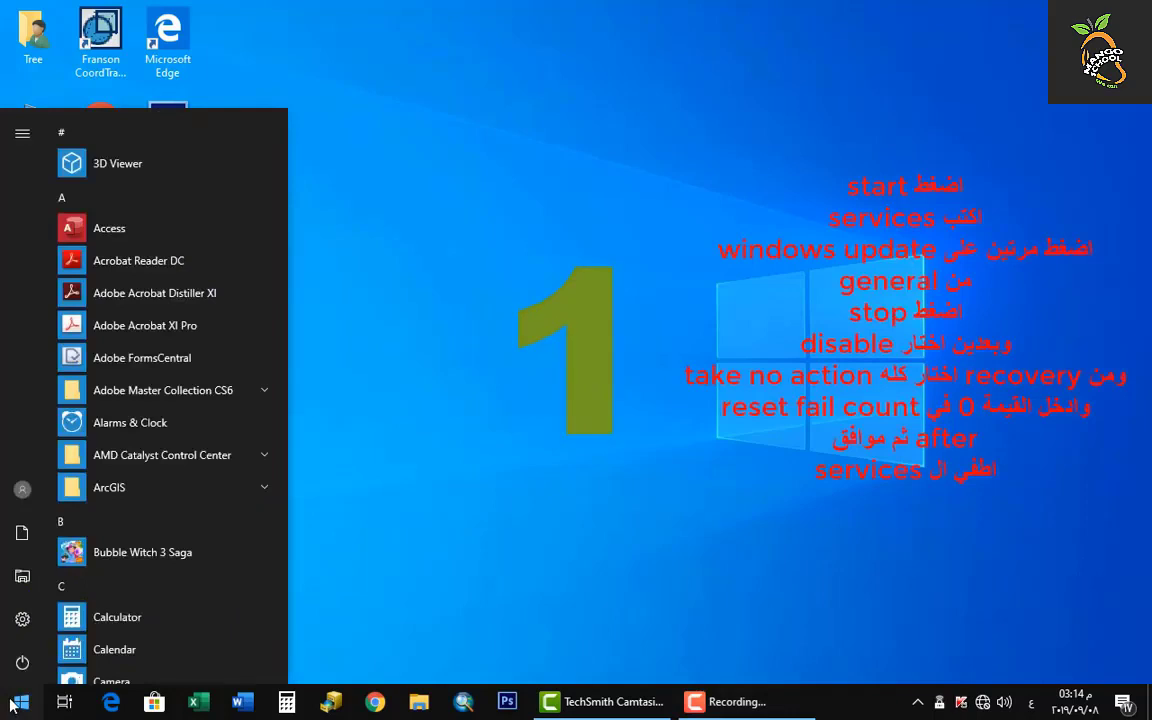
Step: Open the Services console and bring up the general properties of the Windows Update service
text(servi)
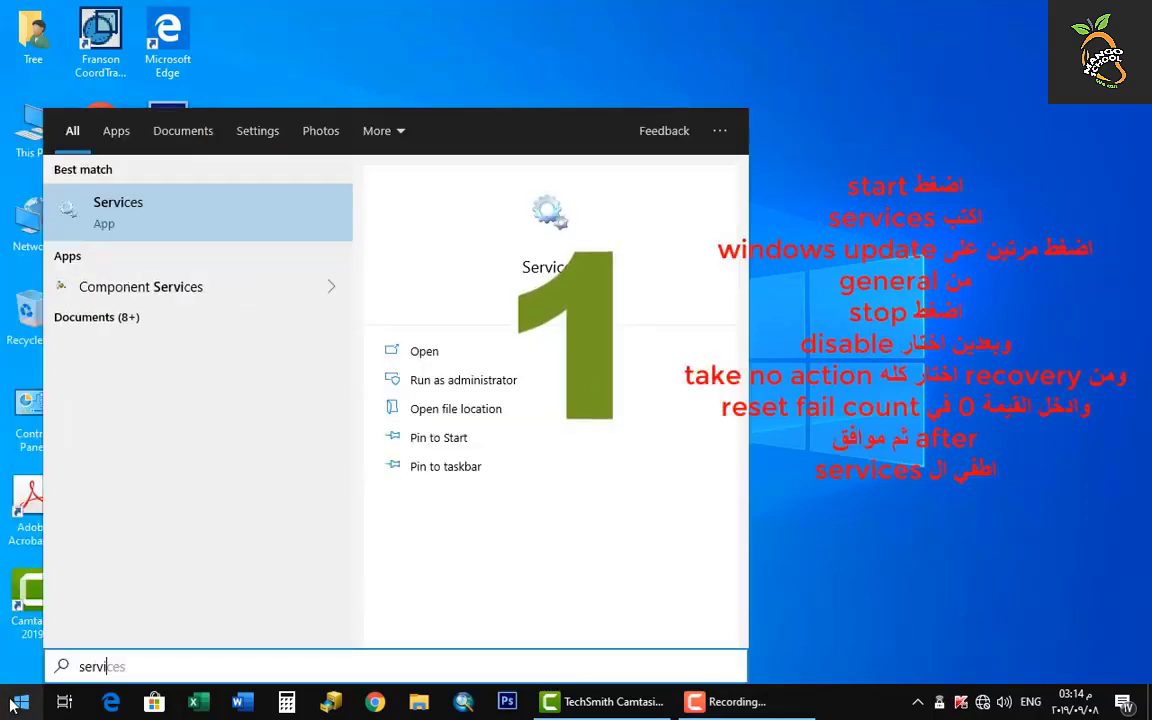
click(113, 212)
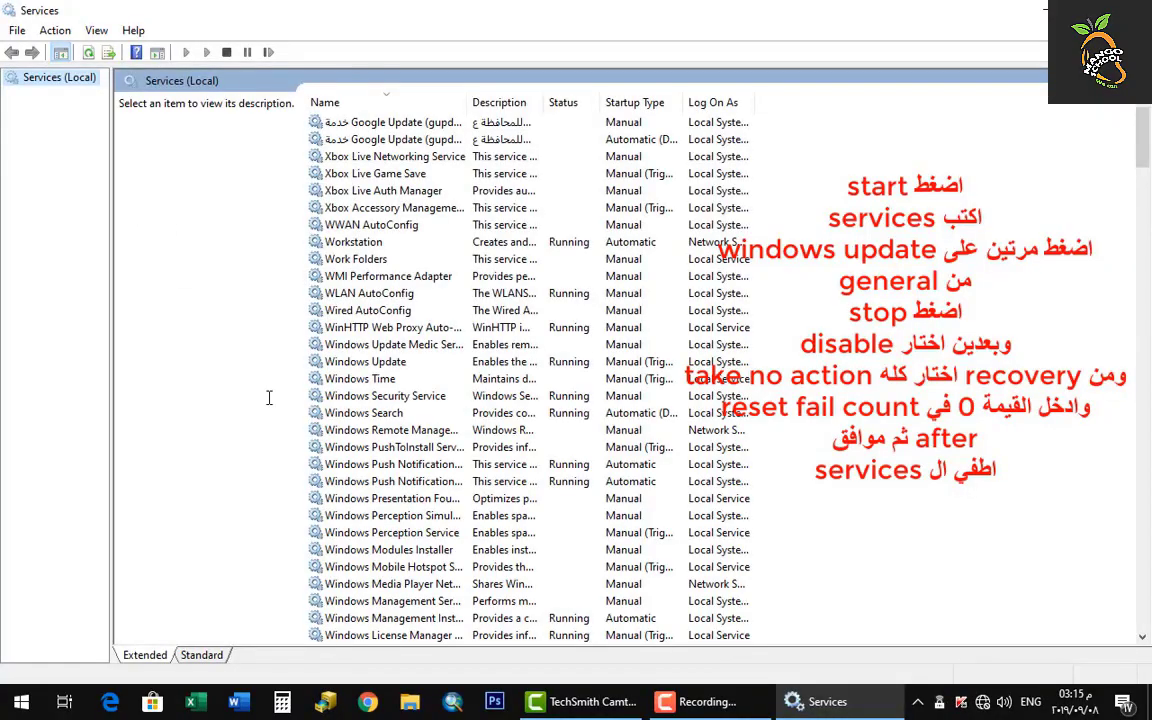
click(380, 365)
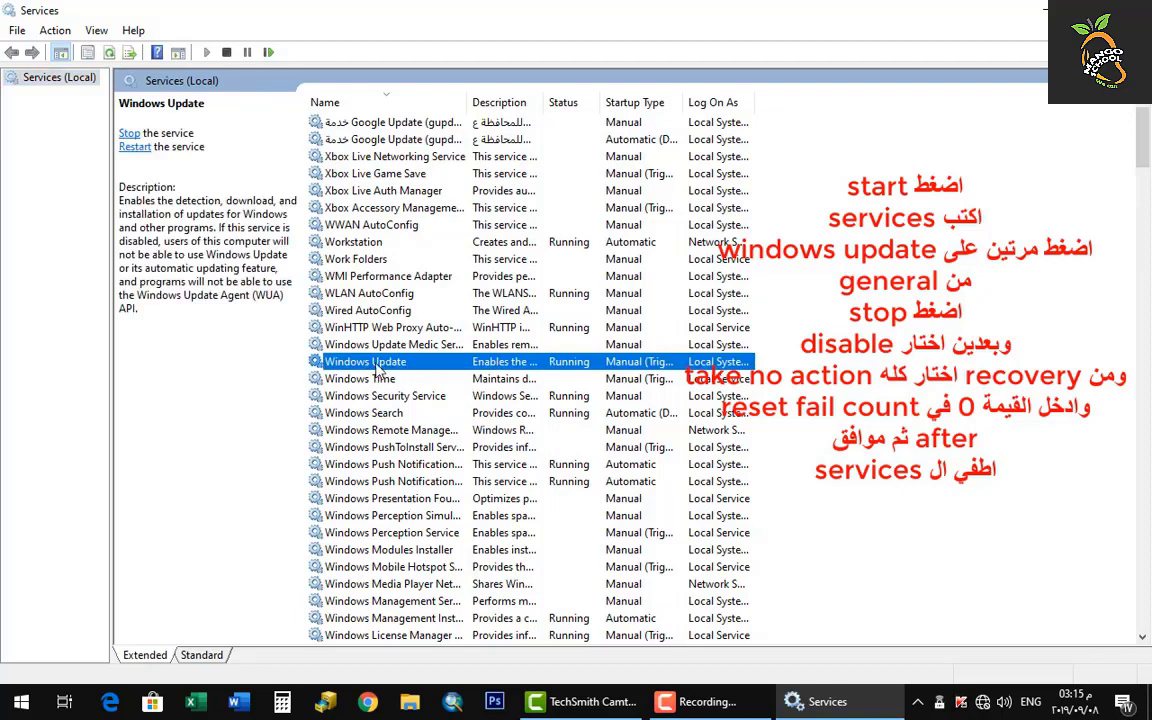
double_click(380, 365)
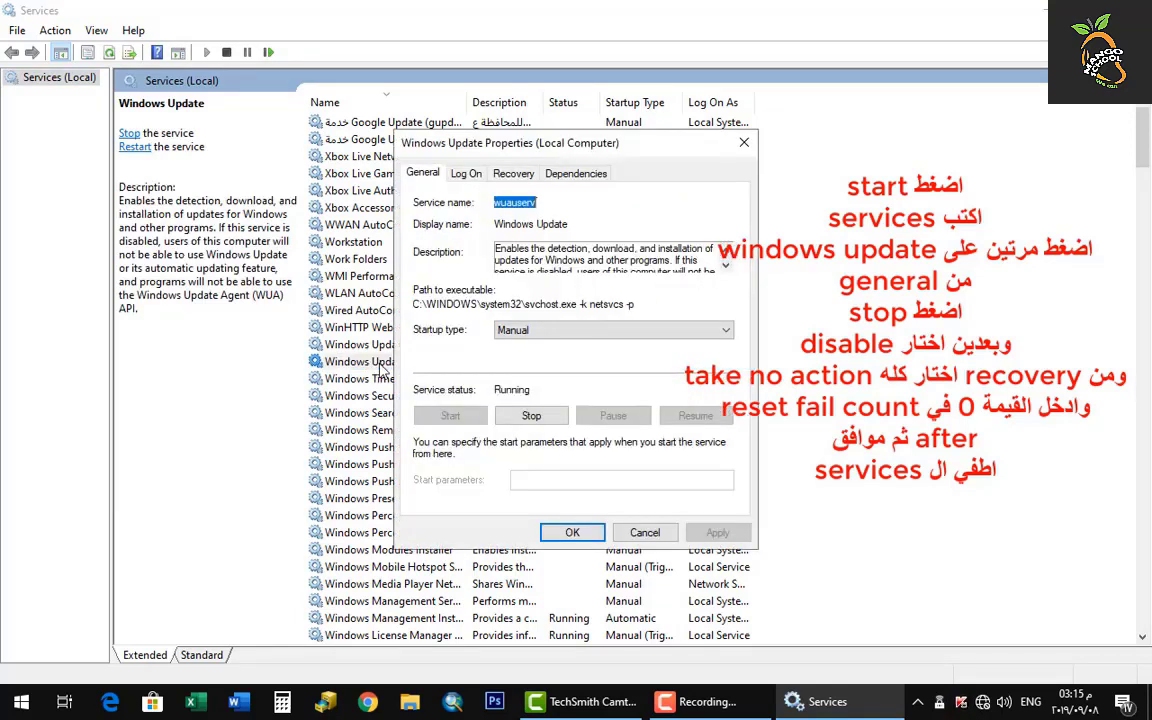
click(422, 173)
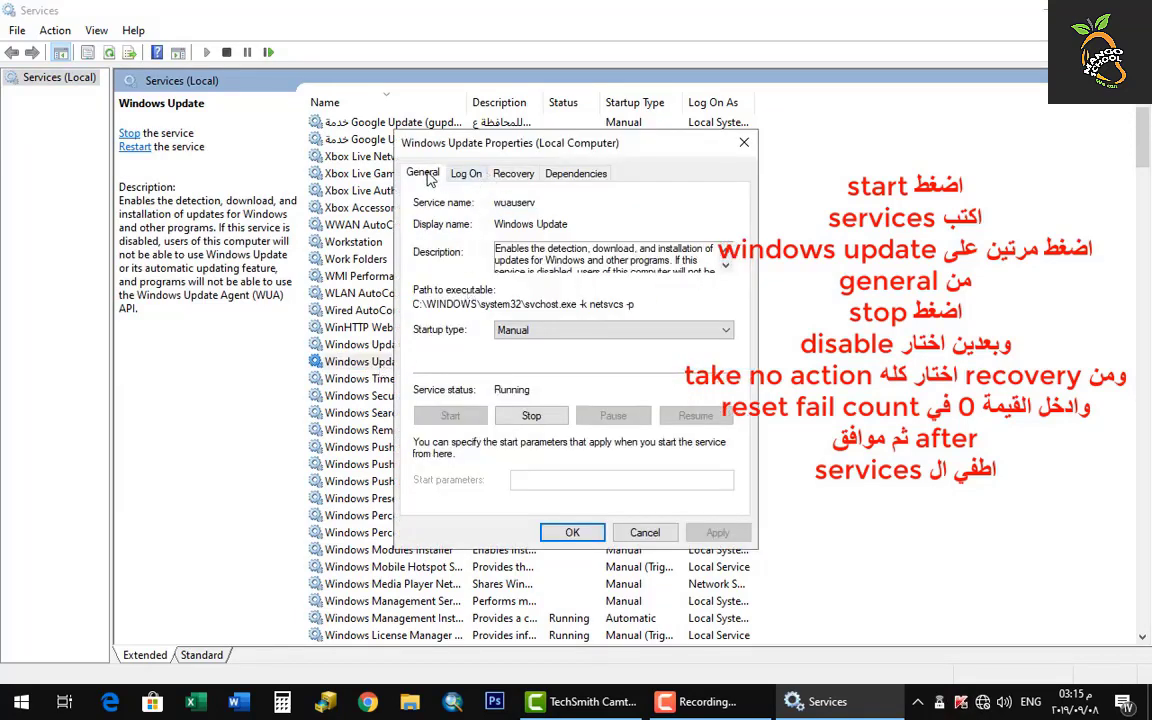
Step: Stop the Windows Update service, set its startup type to Disabled, and apply the change
click(545, 337)
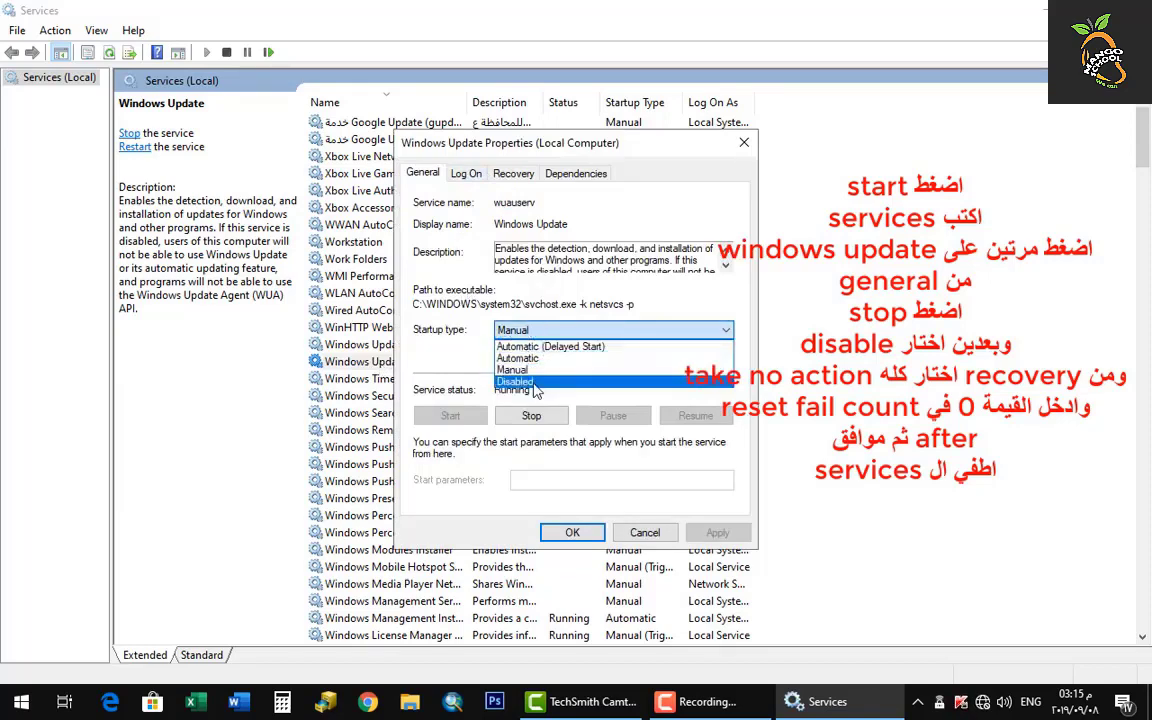
click(547, 425)
click(546, 424)
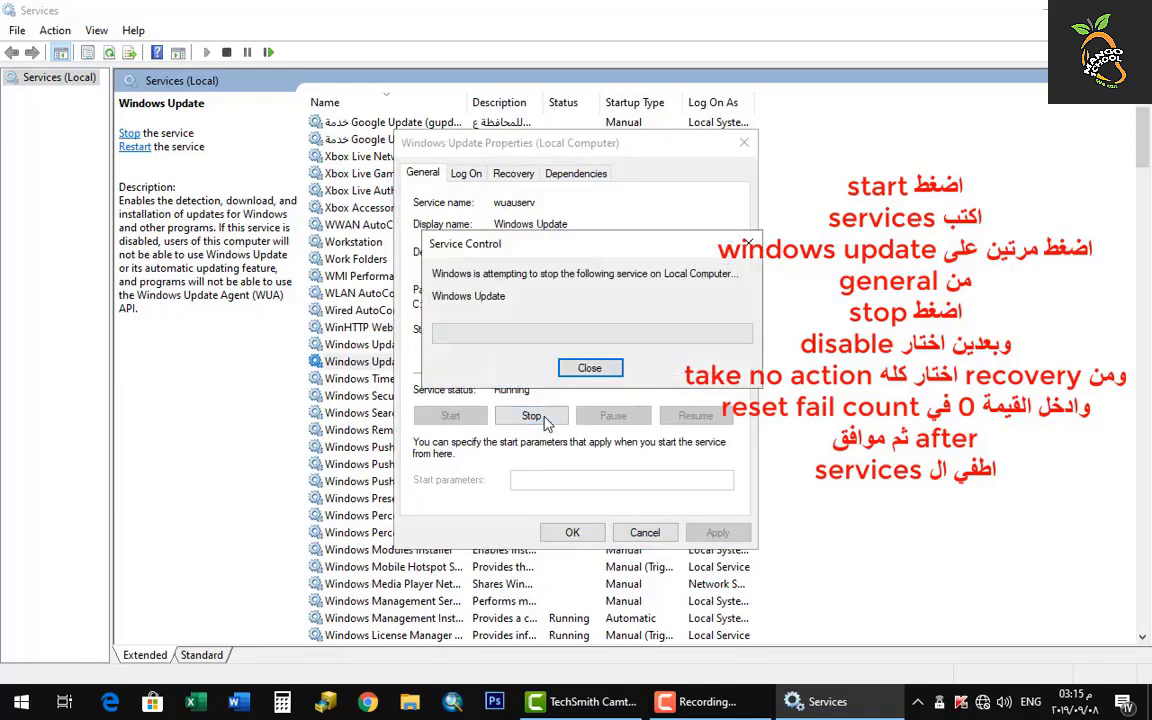
click(512, 329)
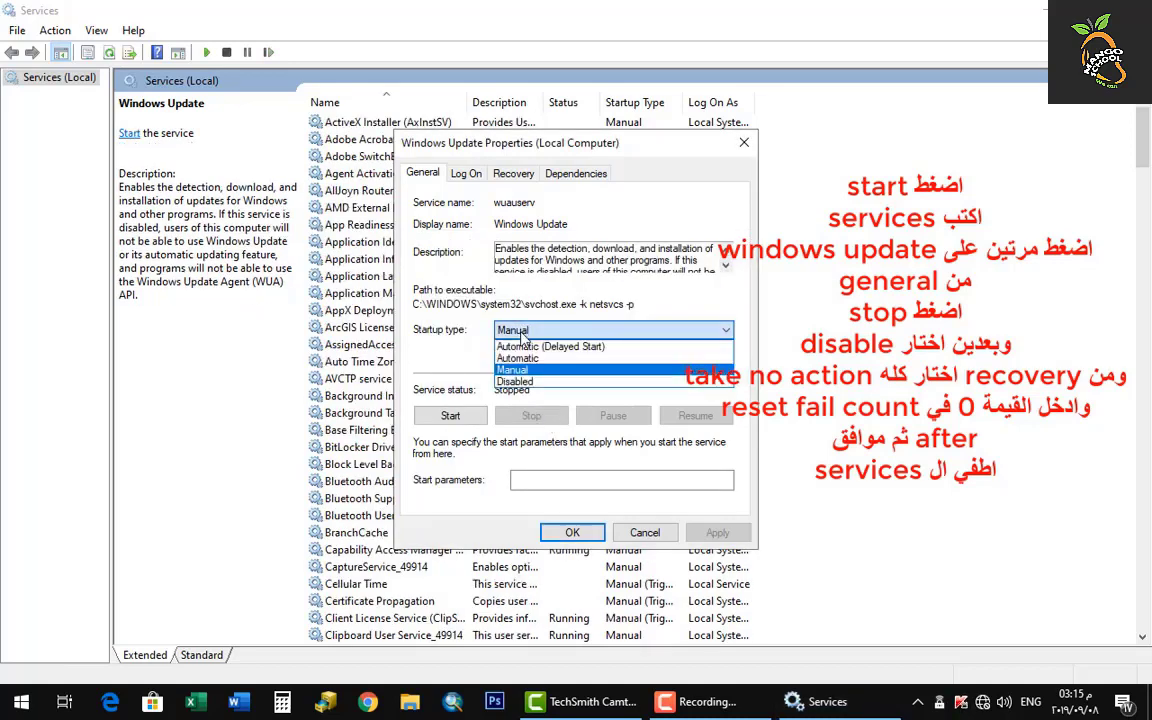
click(533, 388)
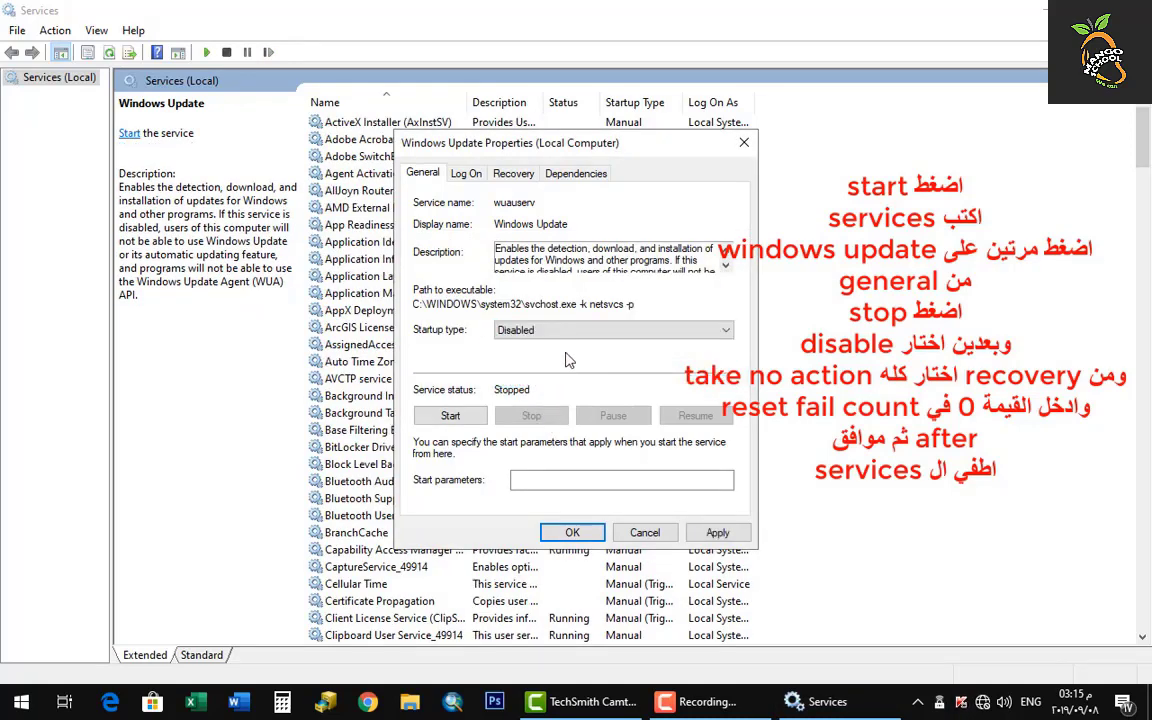
click(718, 532)
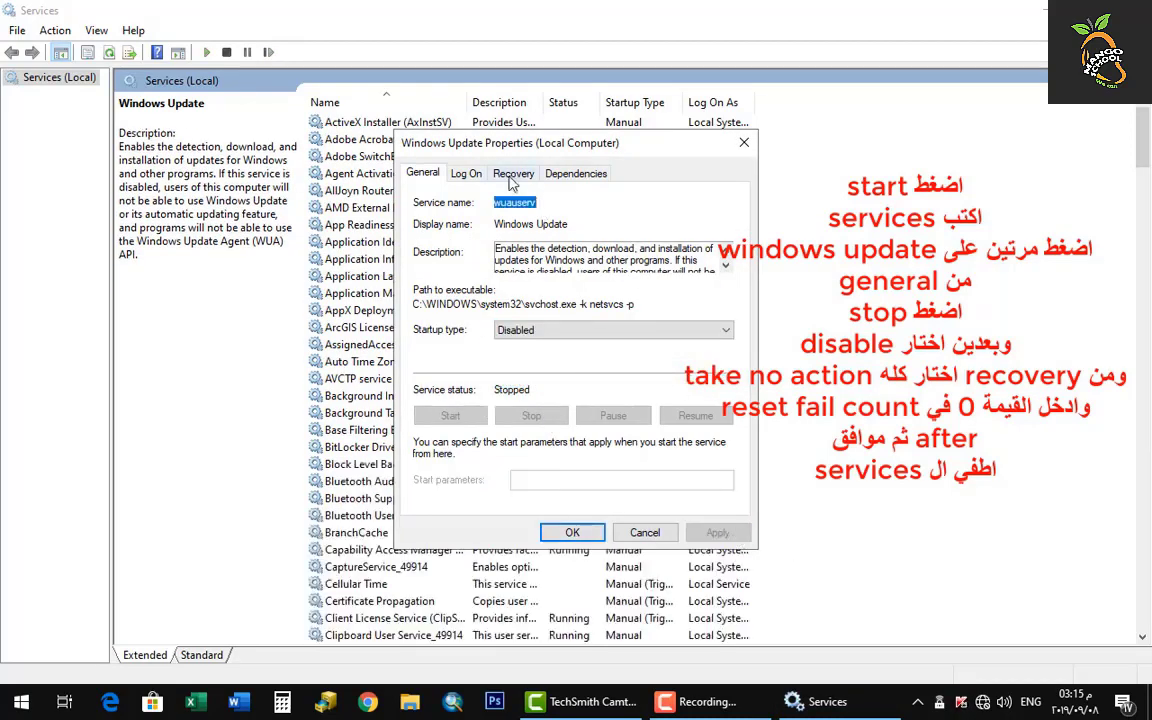
Step: Set the service's first-failure recovery response to Take No Action and the fail count reset to 0 days, saving and closing Services
click(513, 175)
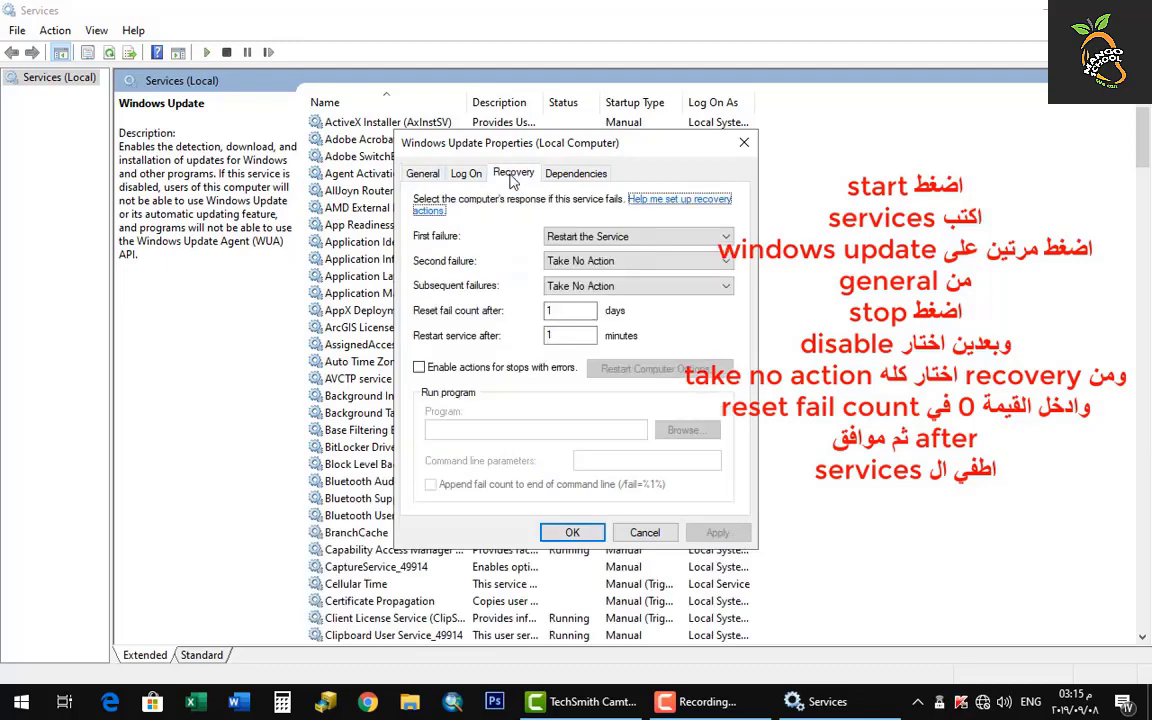
click(600, 237)
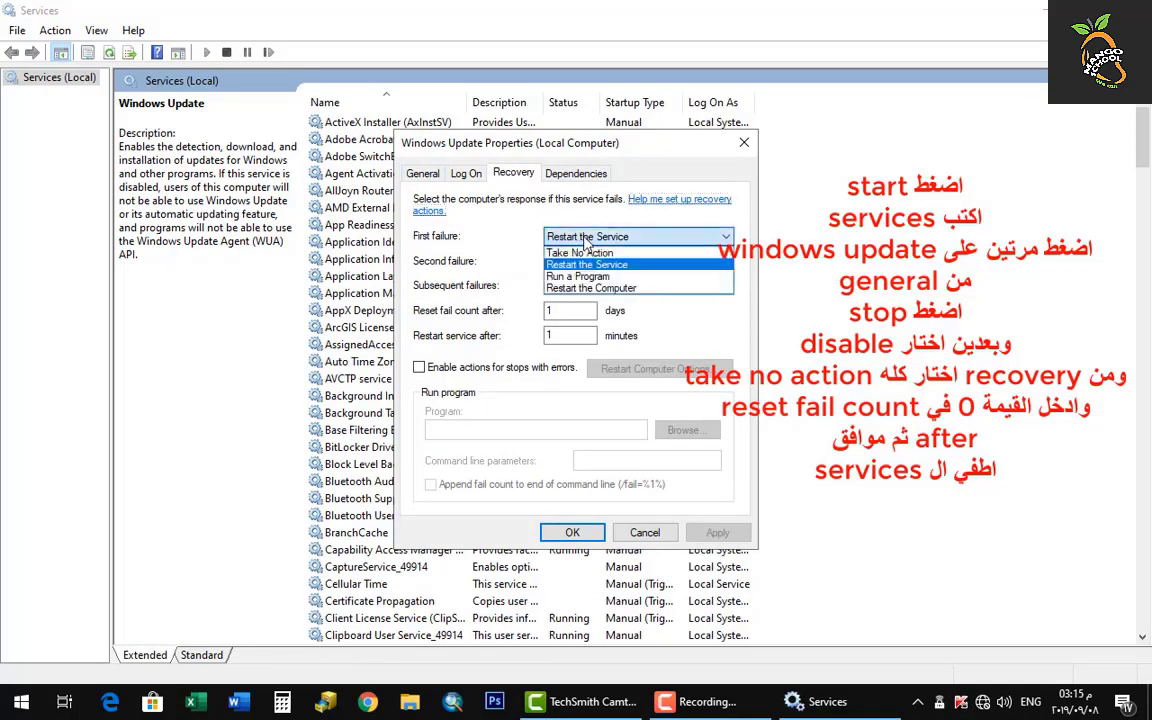
click(585, 250)
click(582, 260)
key(Tab)
key(Tab)
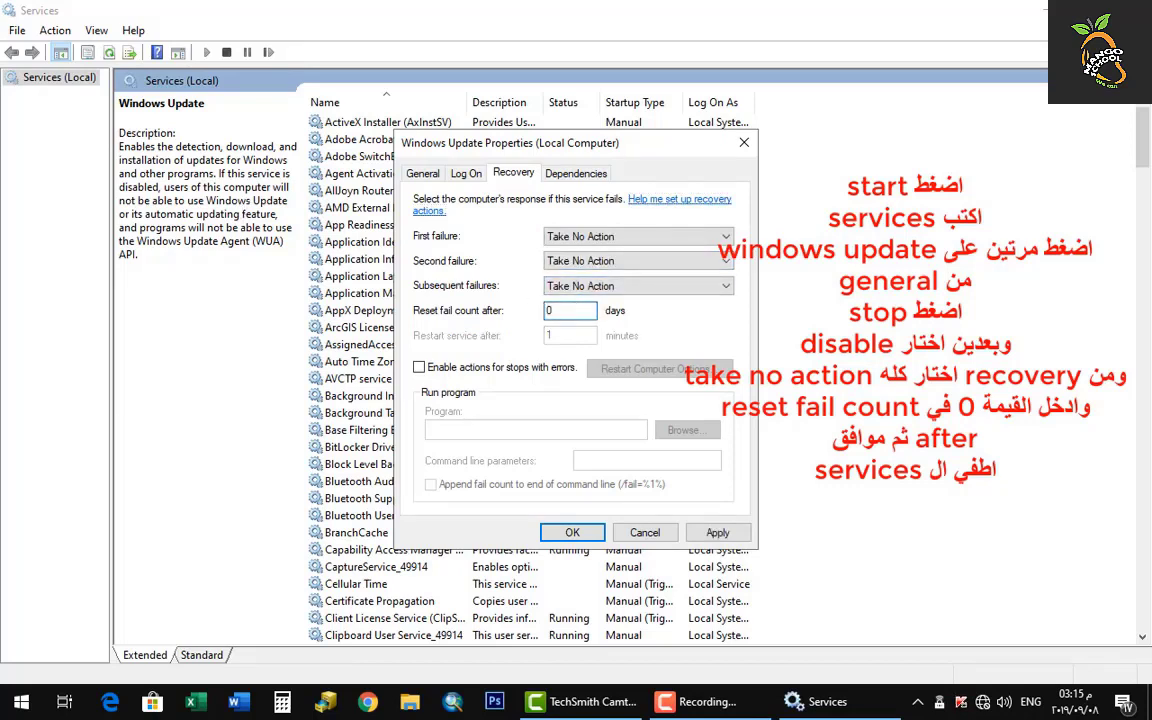
click(730, 534)
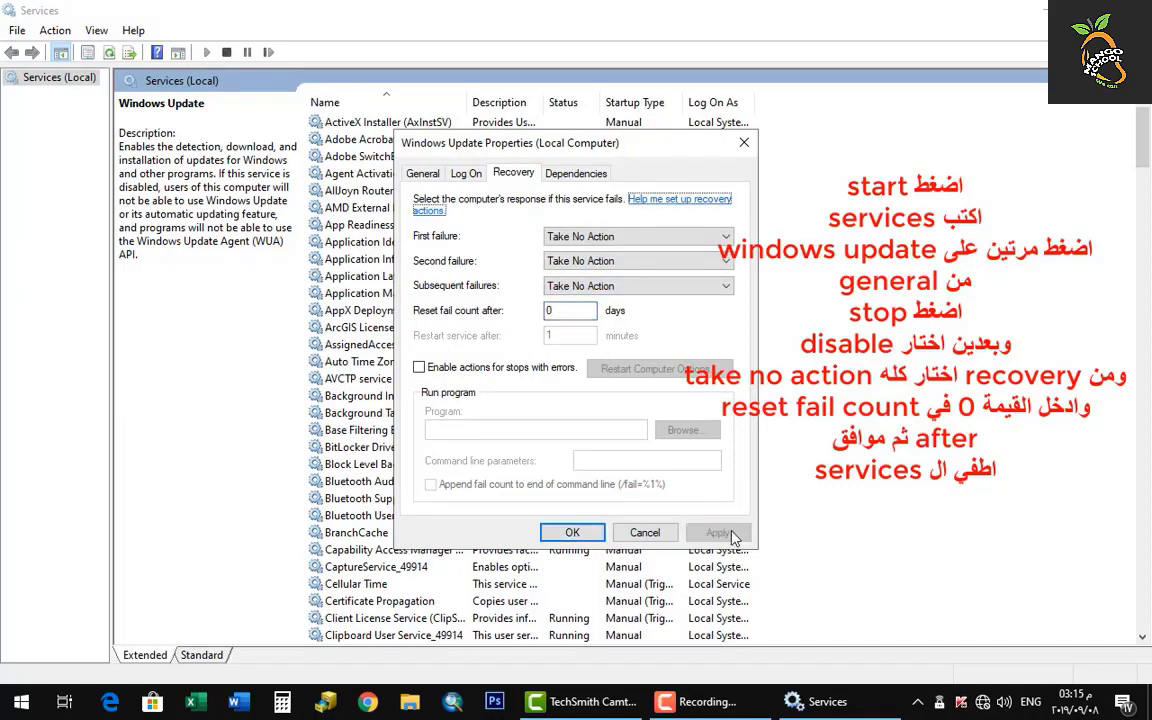
click(584, 534)
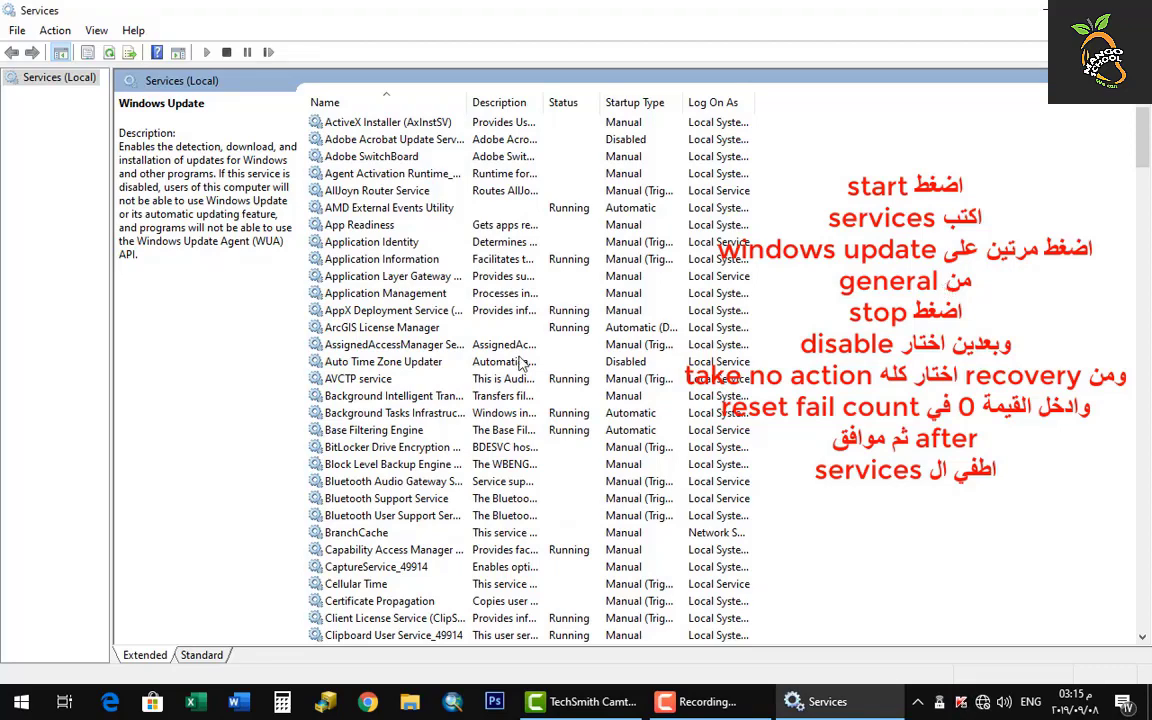
key(alt+F4)
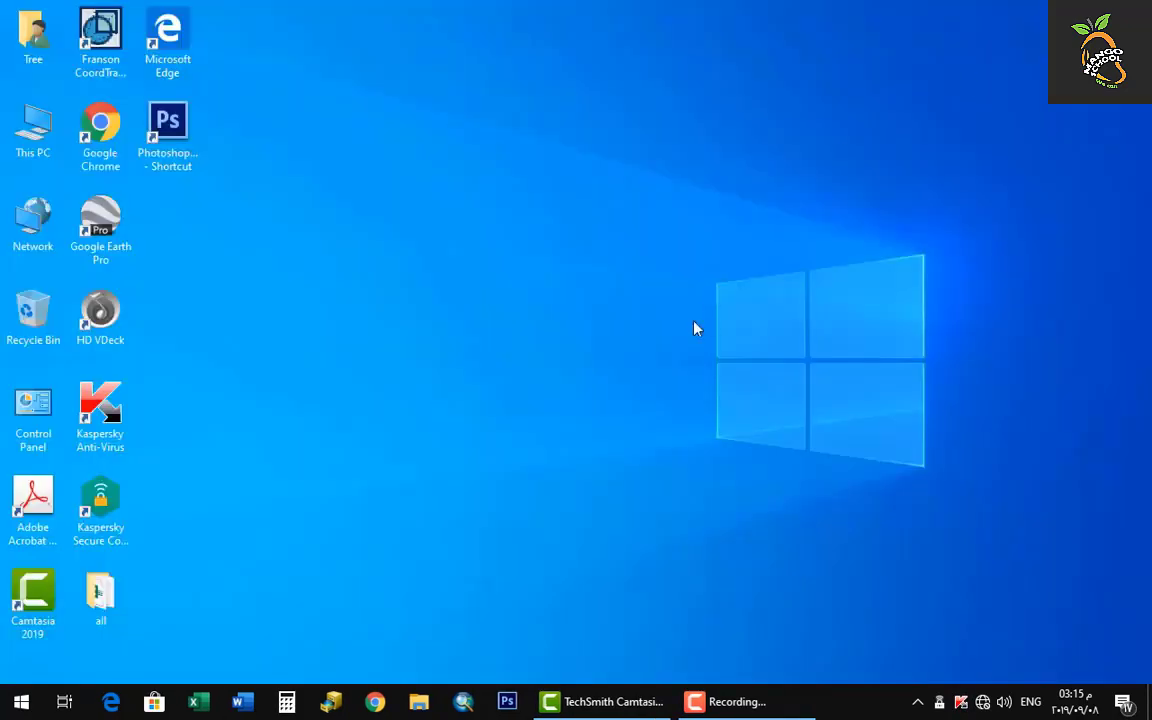
Step: Search Windows for "gpedi" and open the Local Group Policy Editor, maximized with a wider navigation tree
click(8, 700)
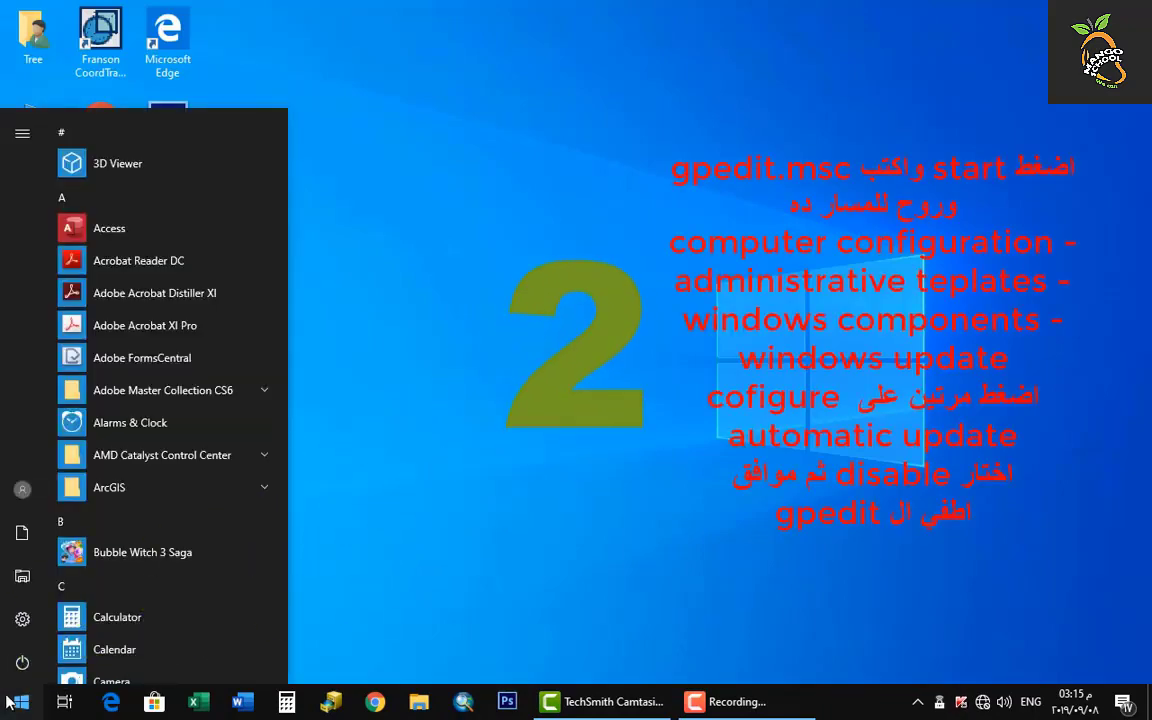
text(gp)
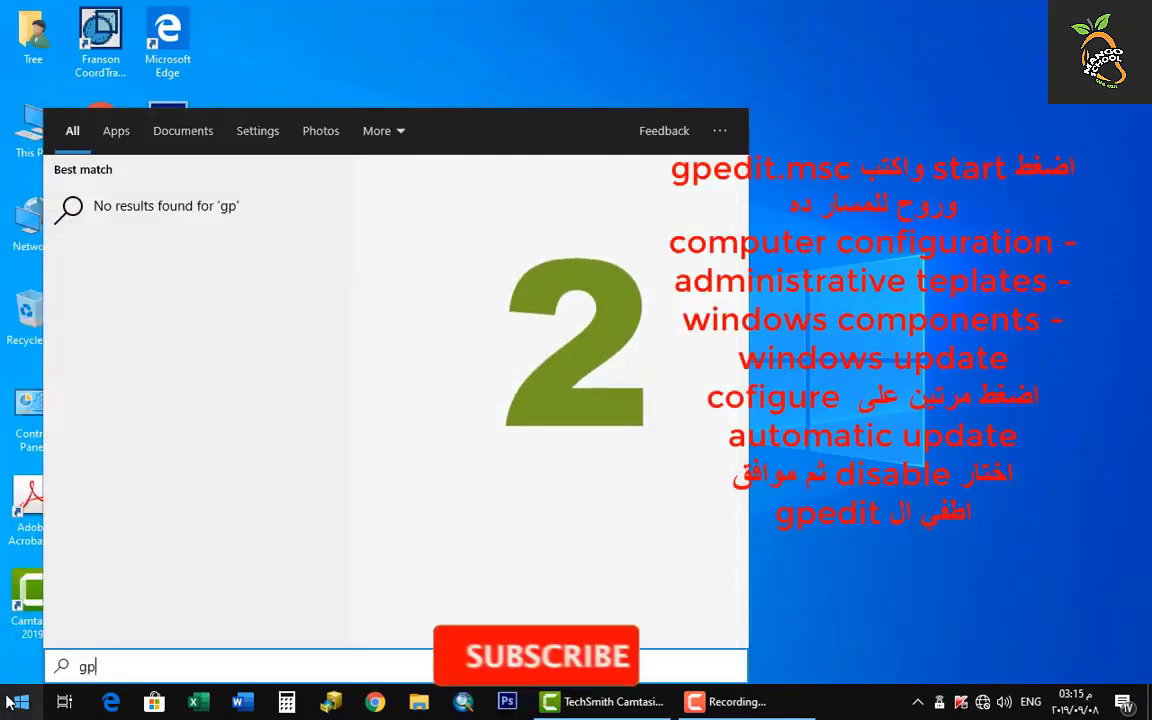
text(ed)
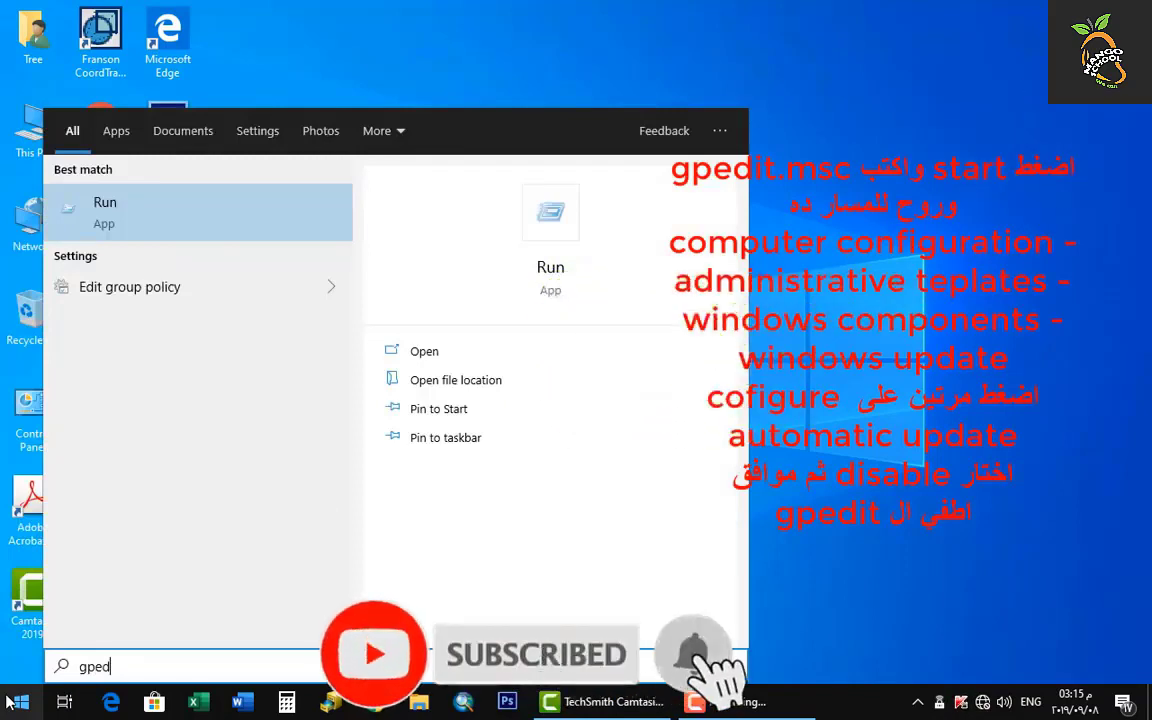
text(i)
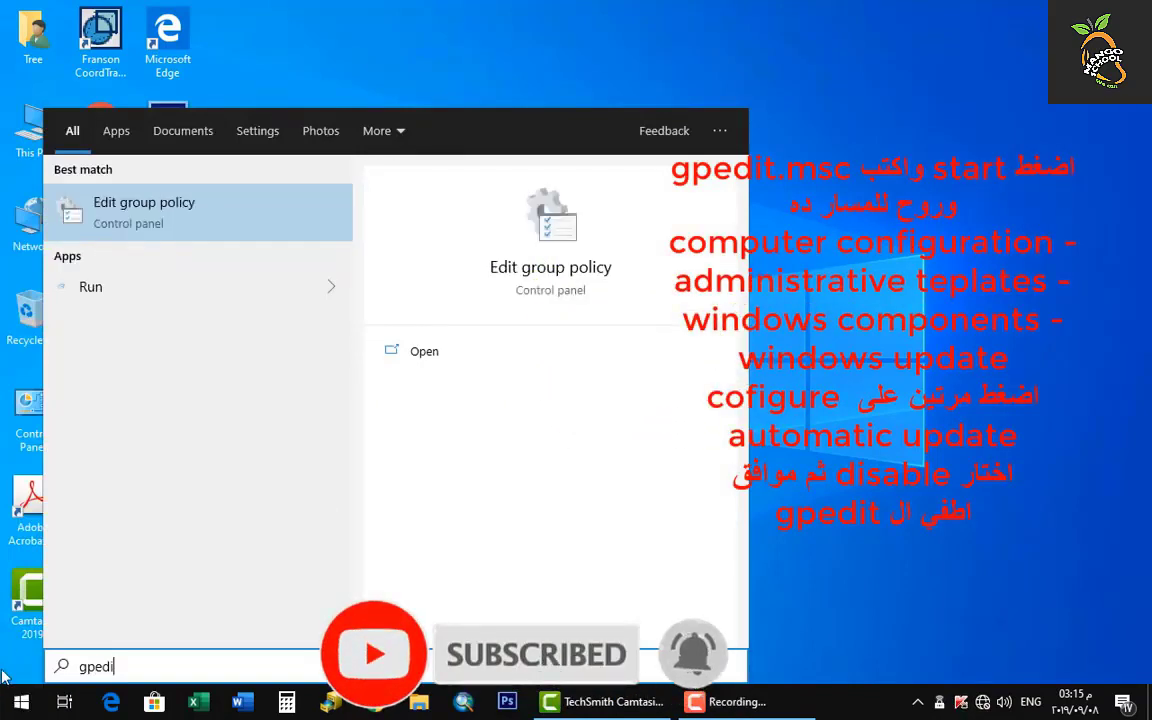
click(148, 210)
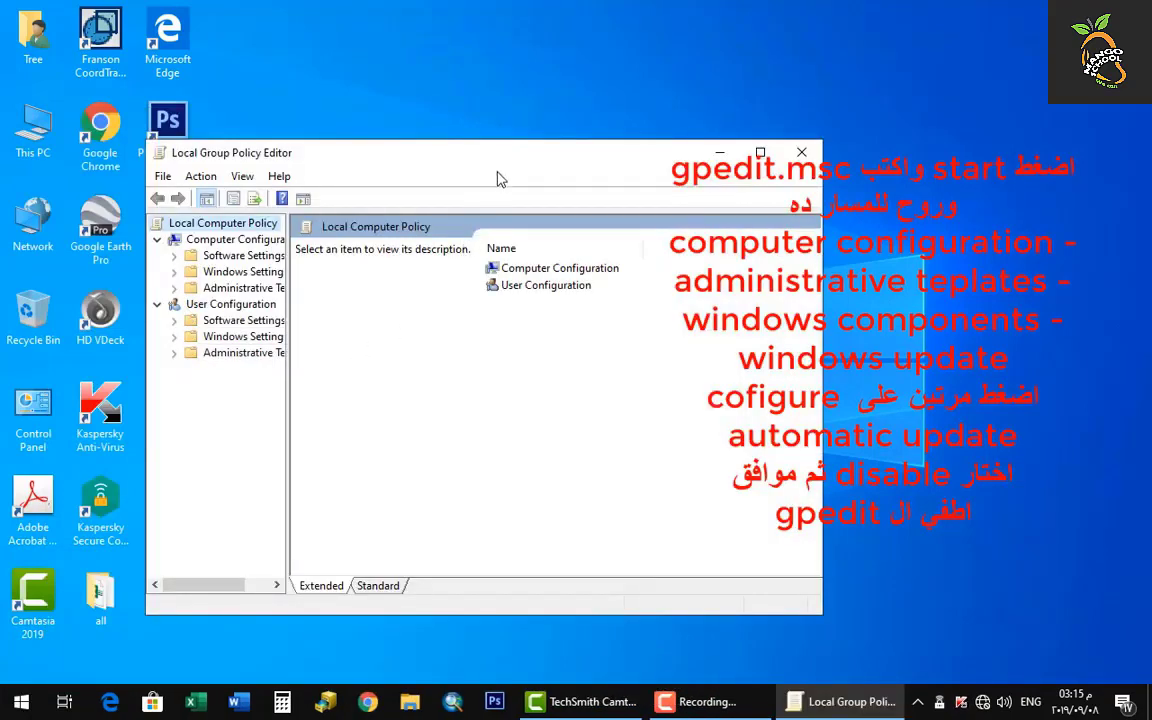
double_click(505, 168)
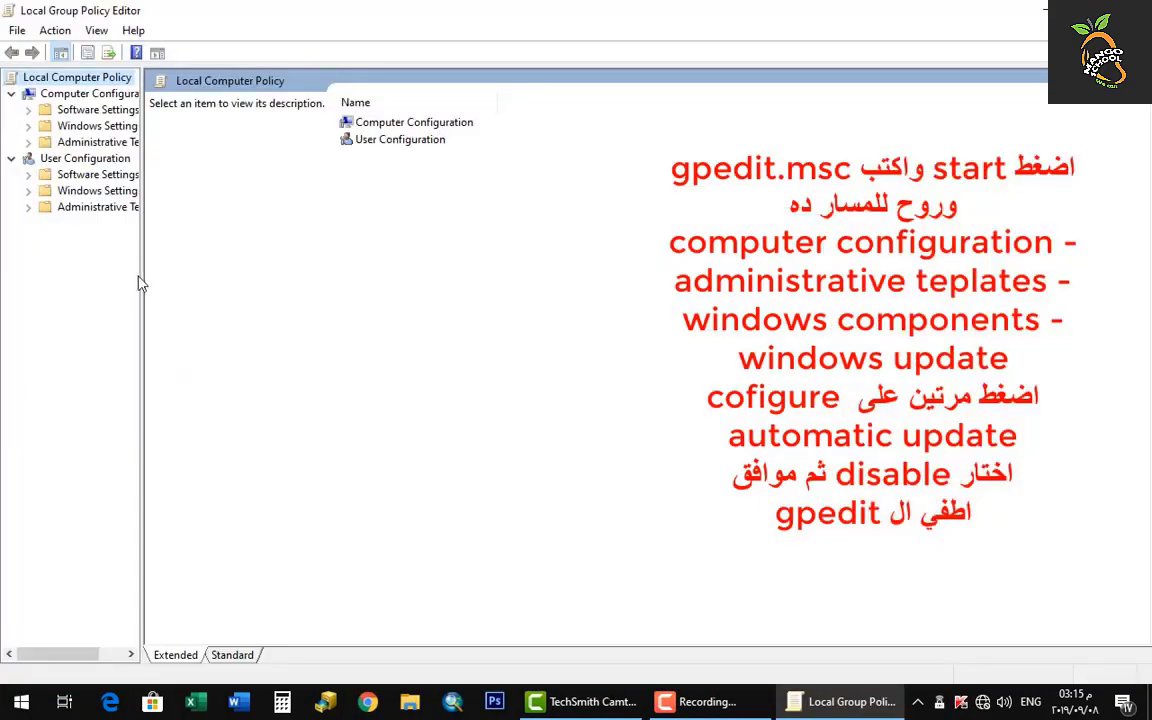
drag(143, 303, 349, 300)
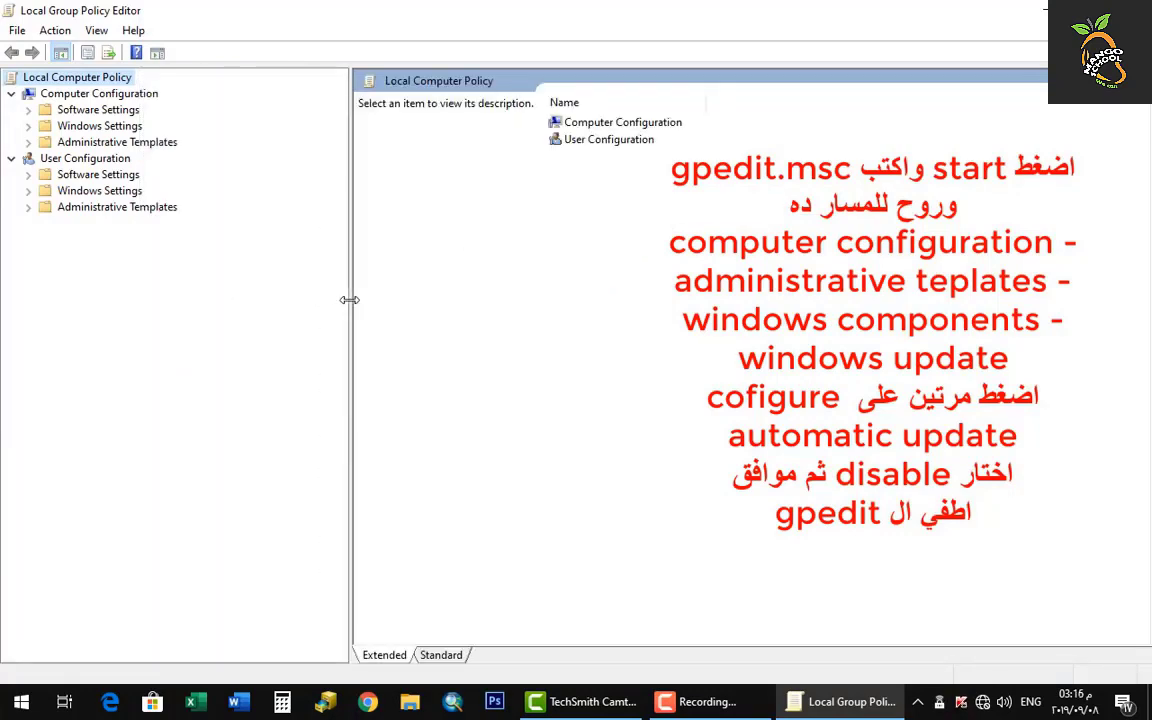
Step: Open the Windows Update policy folder under Computer Configuration, Administrative Templates, Windows Components
click(84, 96)
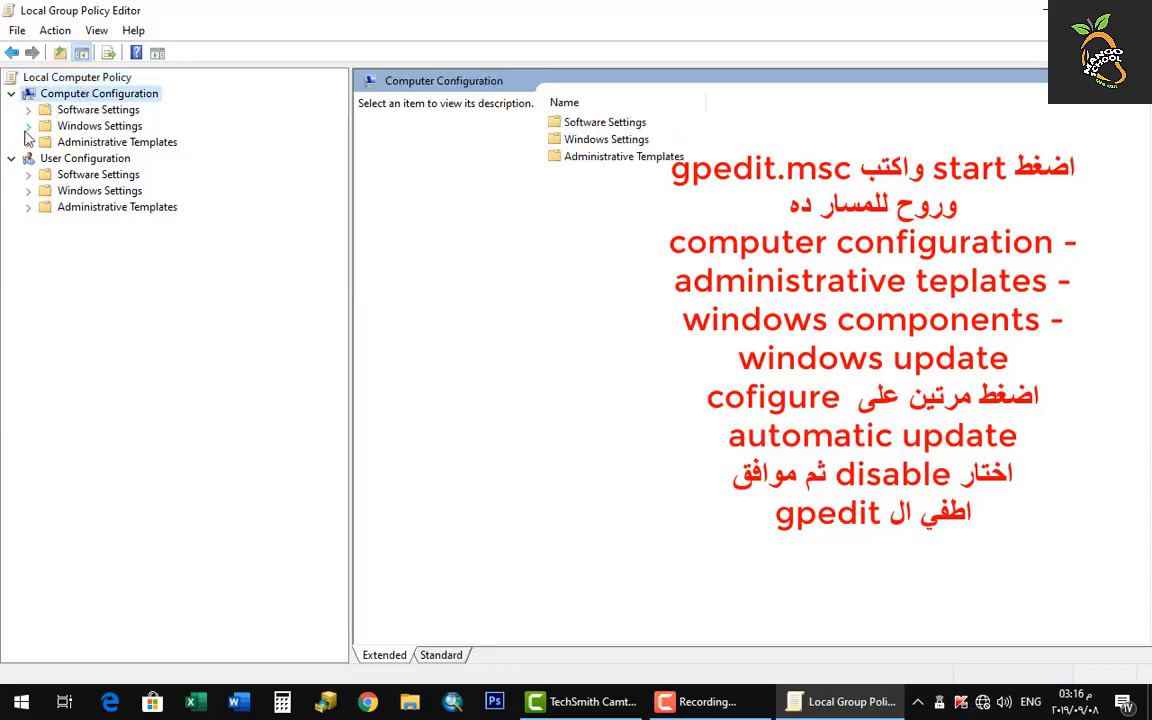
click(60, 140)
click(28, 143)
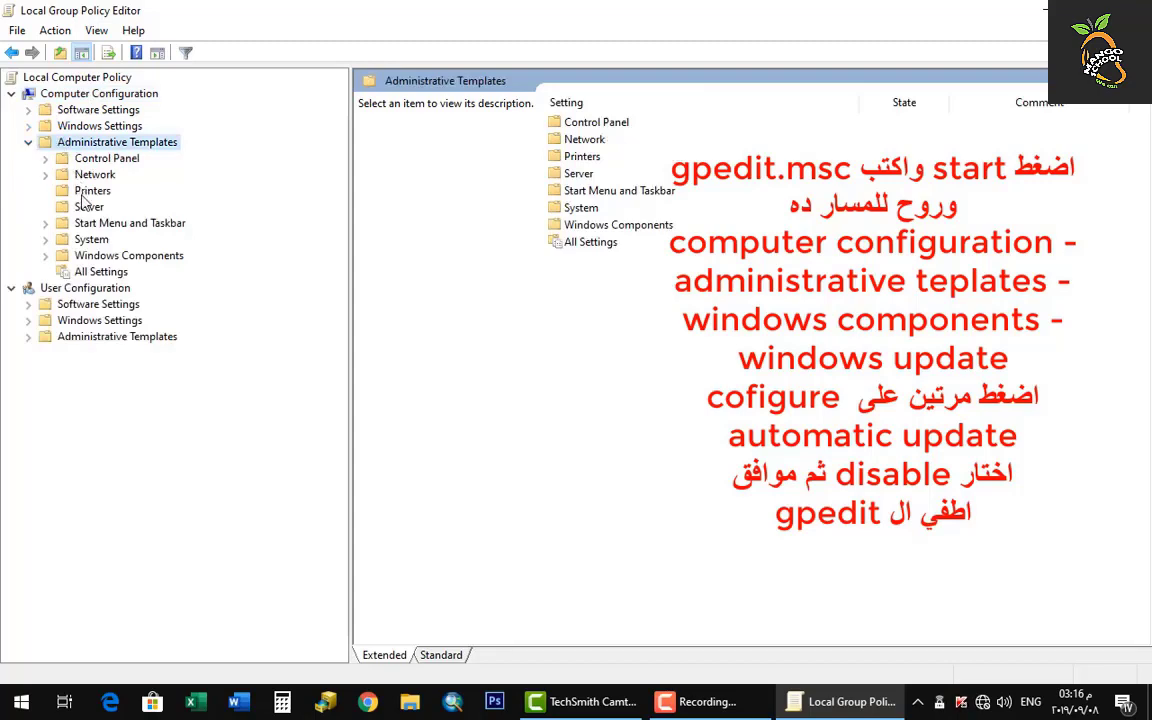
click(95, 256)
click(46, 256)
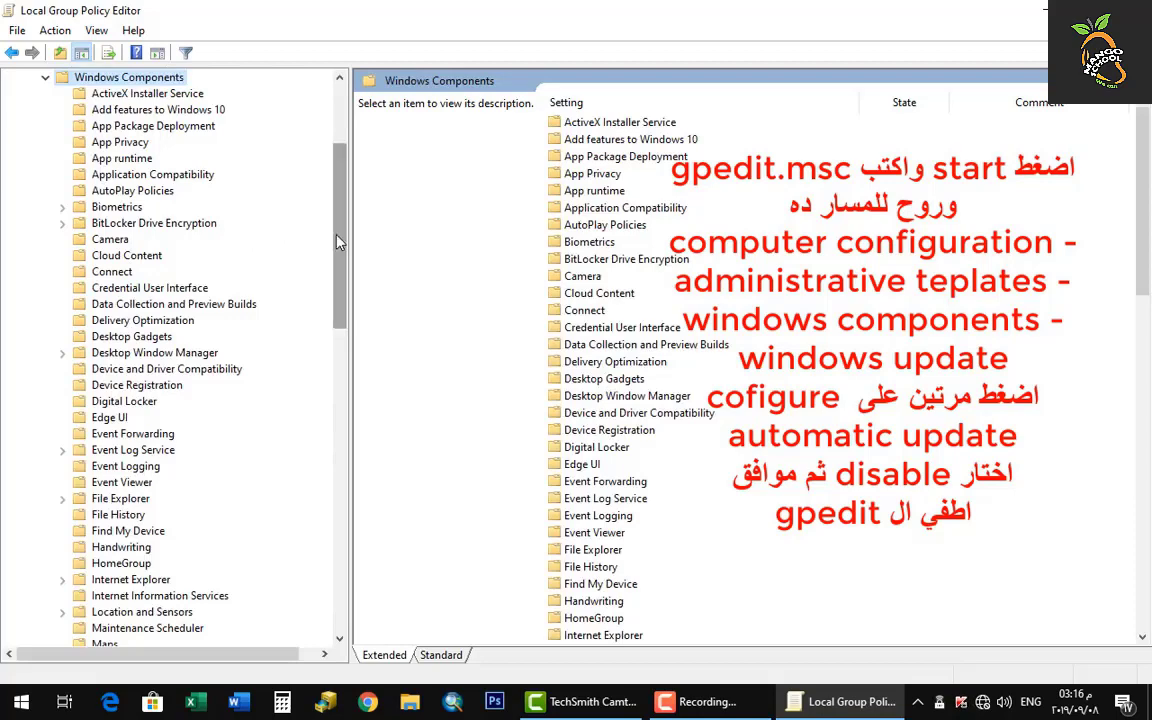
scroll(300, 240, down, 15)
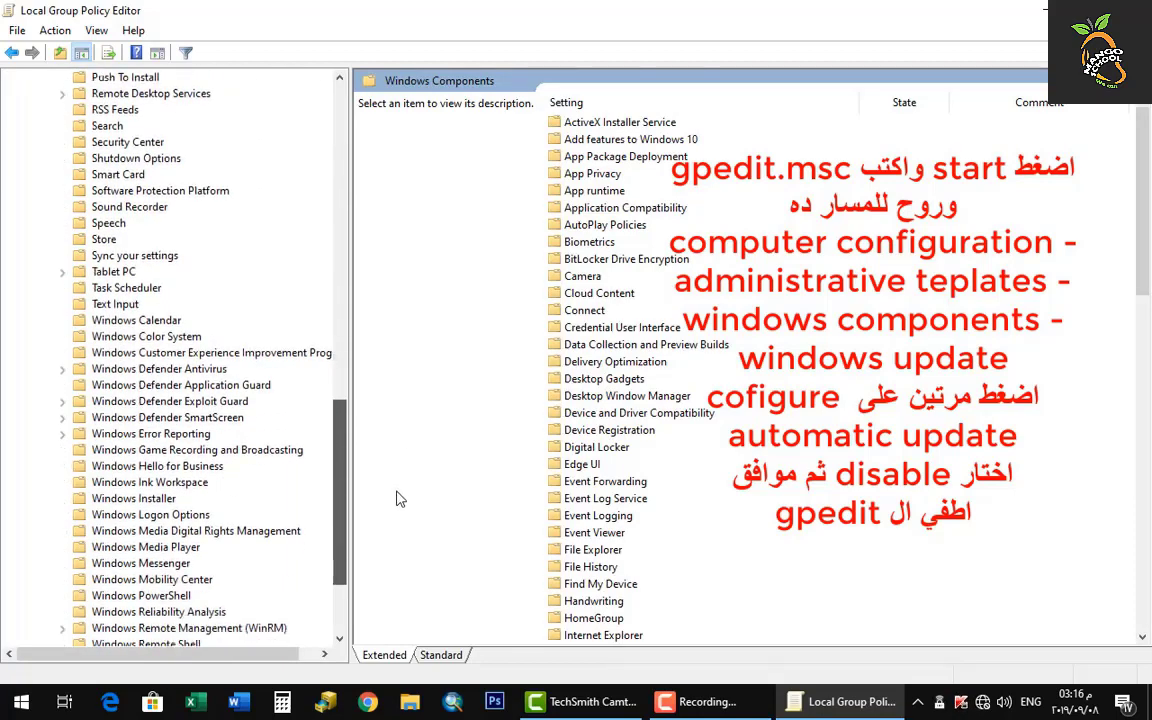
scroll(396, 498, down, 2)
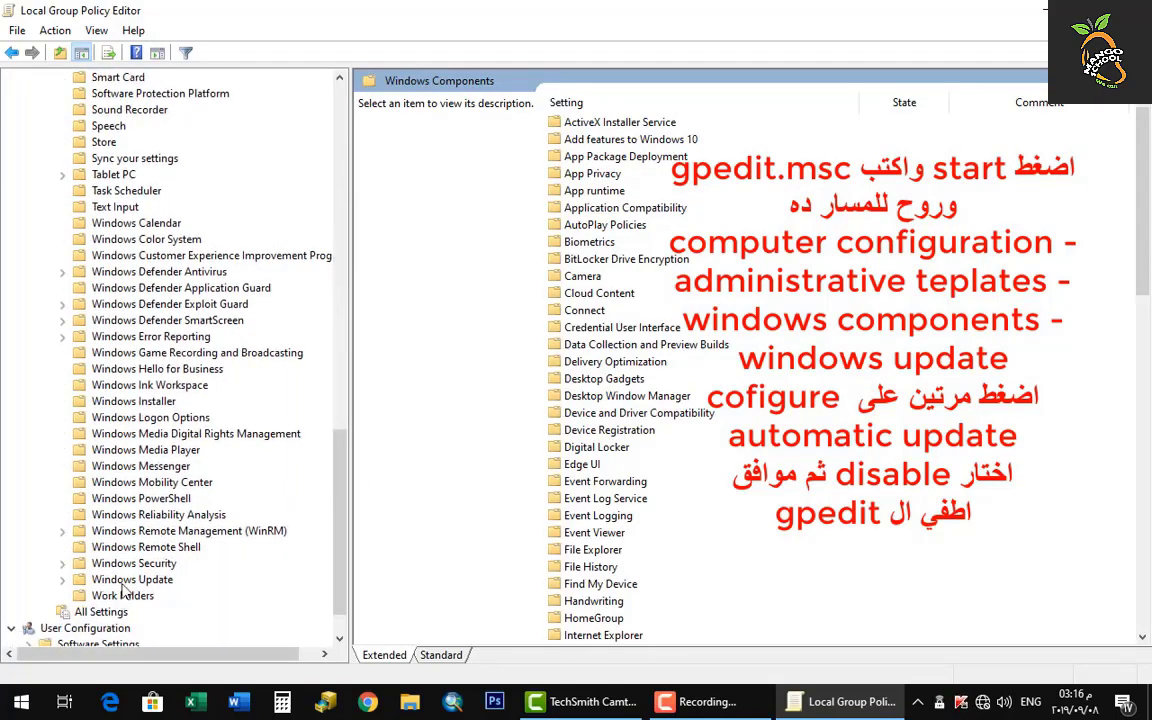
click(92, 582)
click(63, 581)
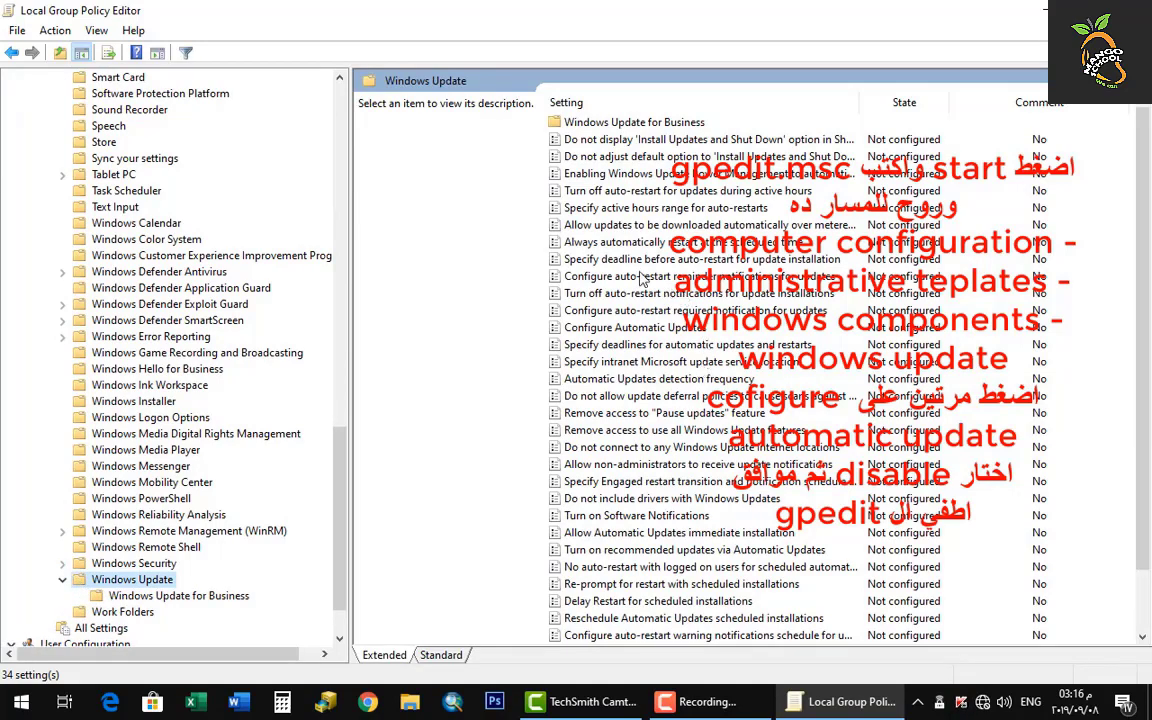
Step: Set the Configure Automatic Updates policy to Disabled, apply it, and close the Local Group Policy Editor
click(609, 312)
click(618, 329)
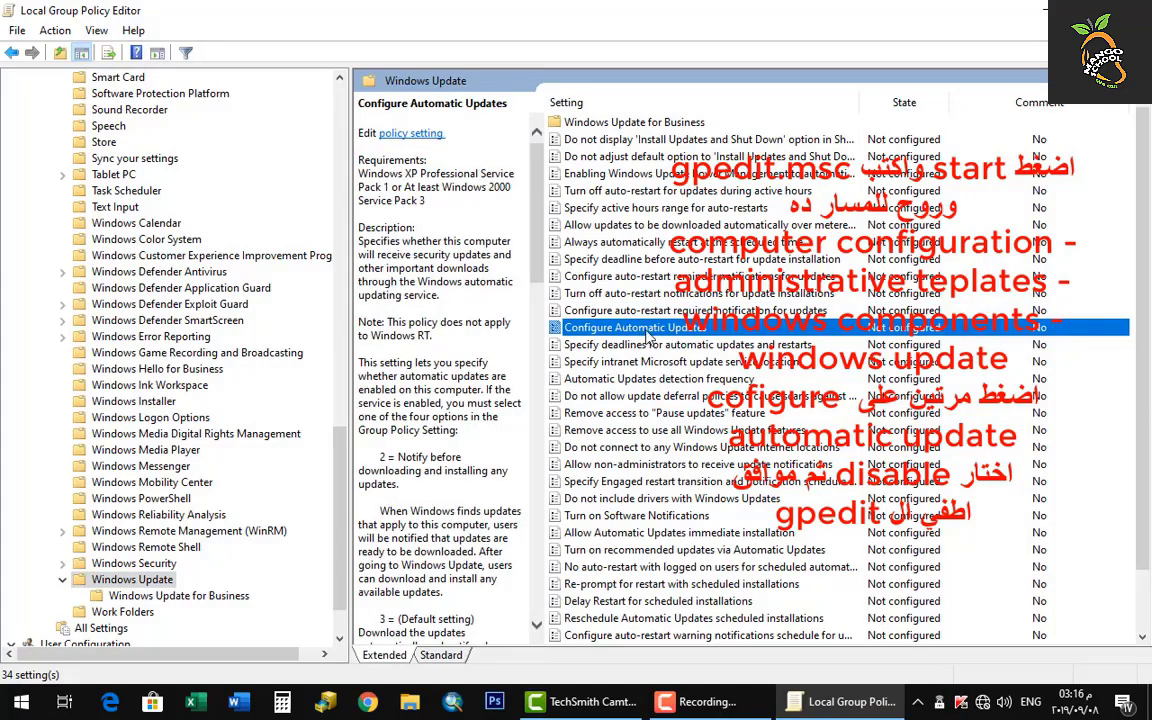
double_click(648, 330)
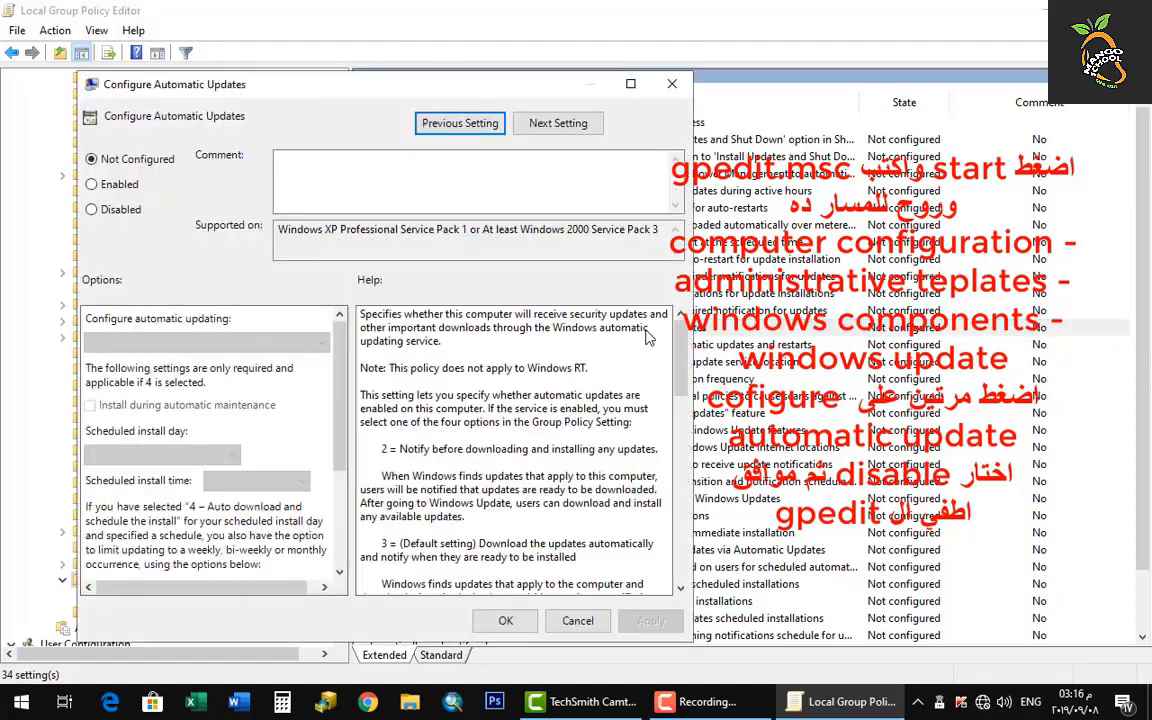
click(118, 207)
click(650, 621)
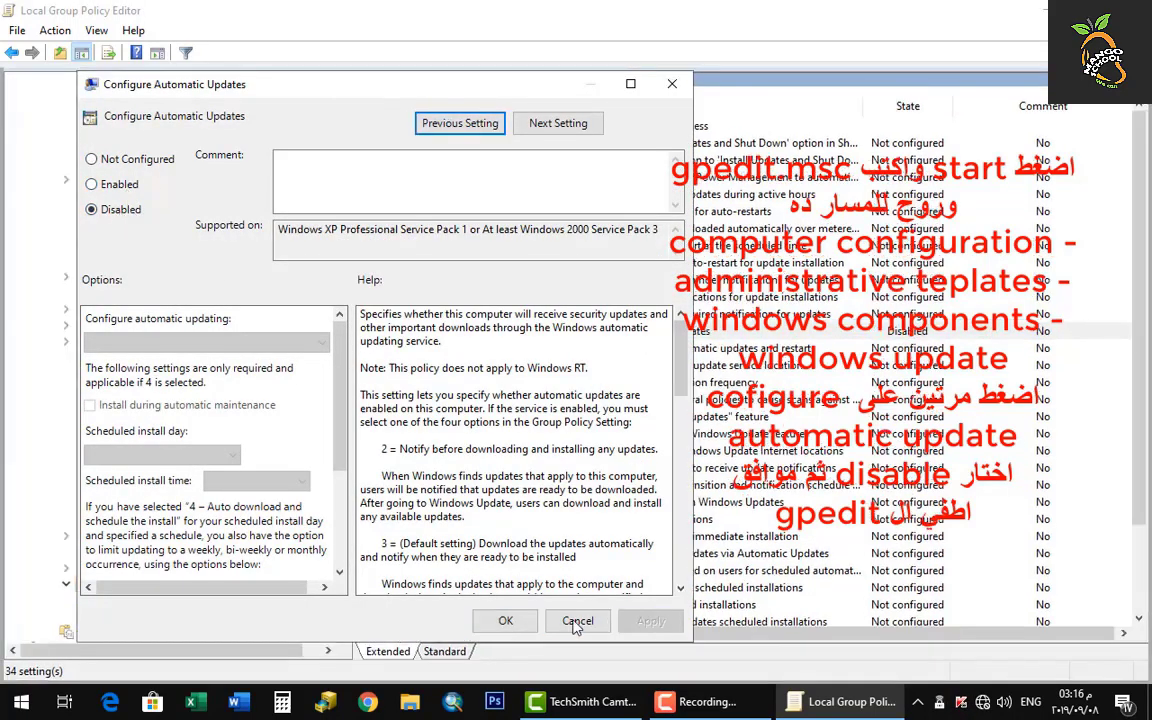
click(505, 620)
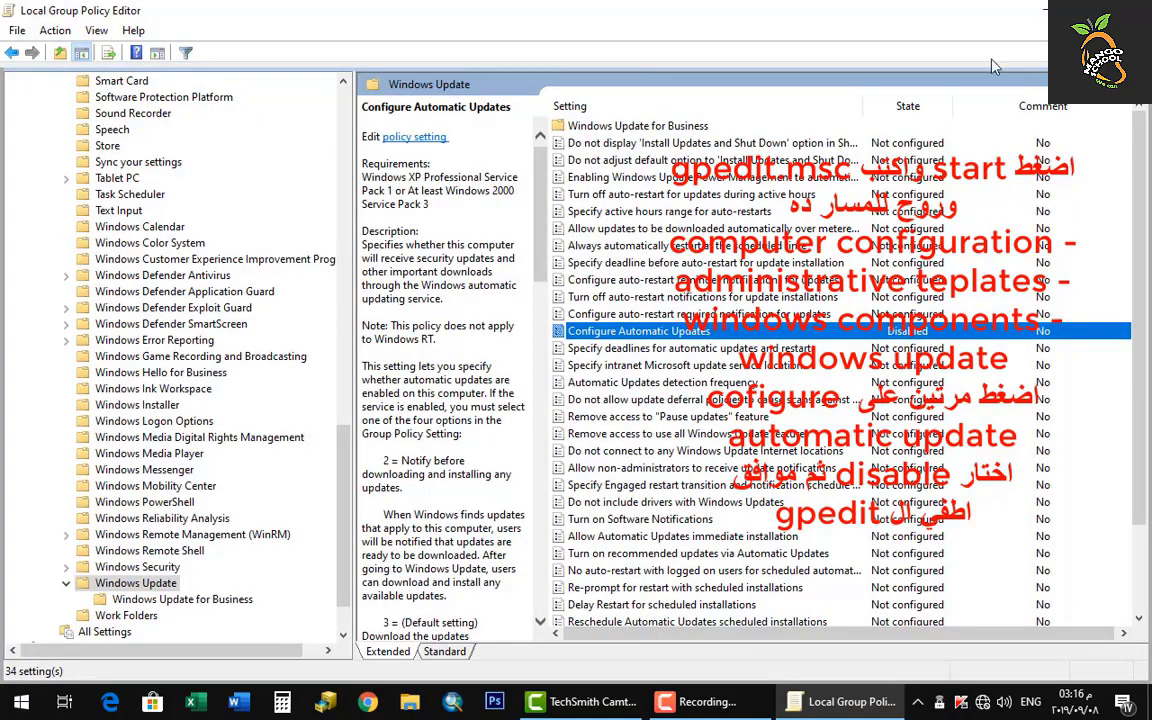
click(1129, 10)
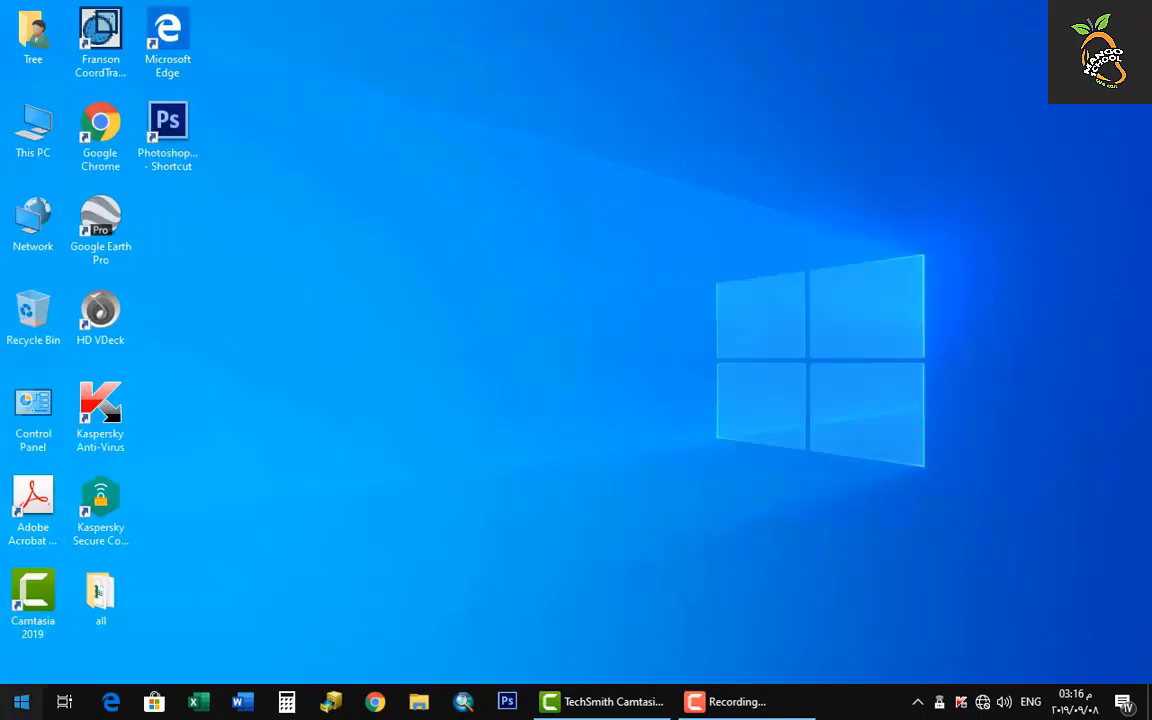
Step: Search Windows for "task" and open Task Scheduler
click(17, 690)
text(tas)
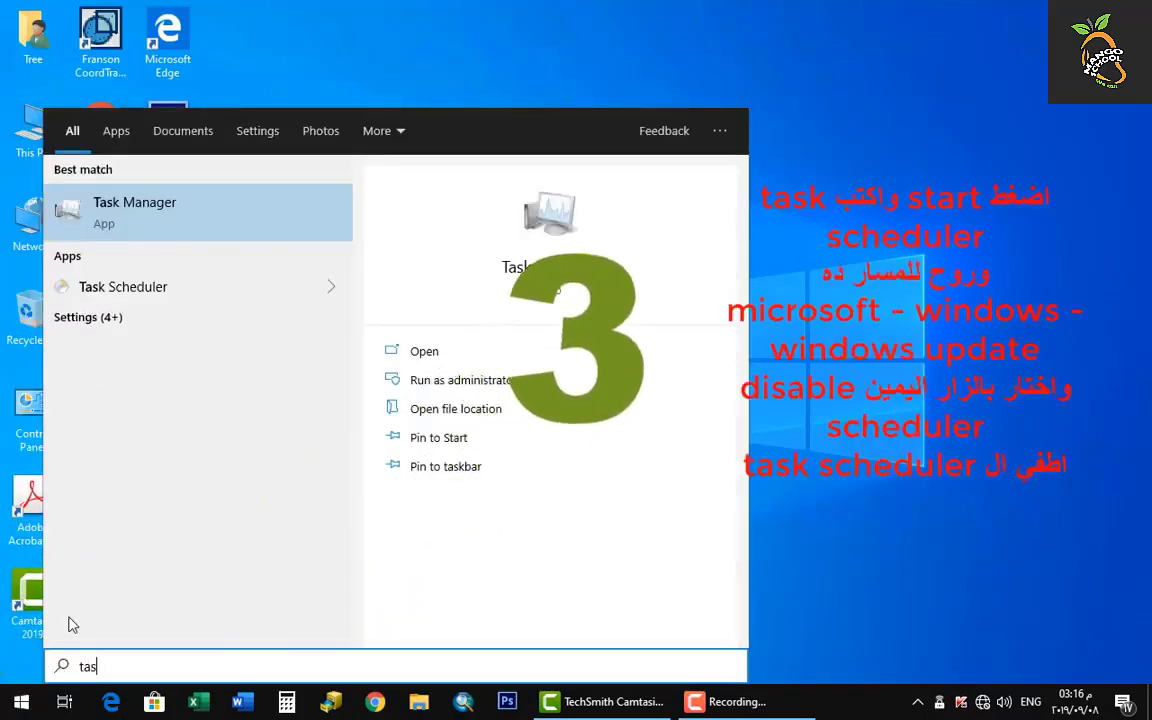
text(k)
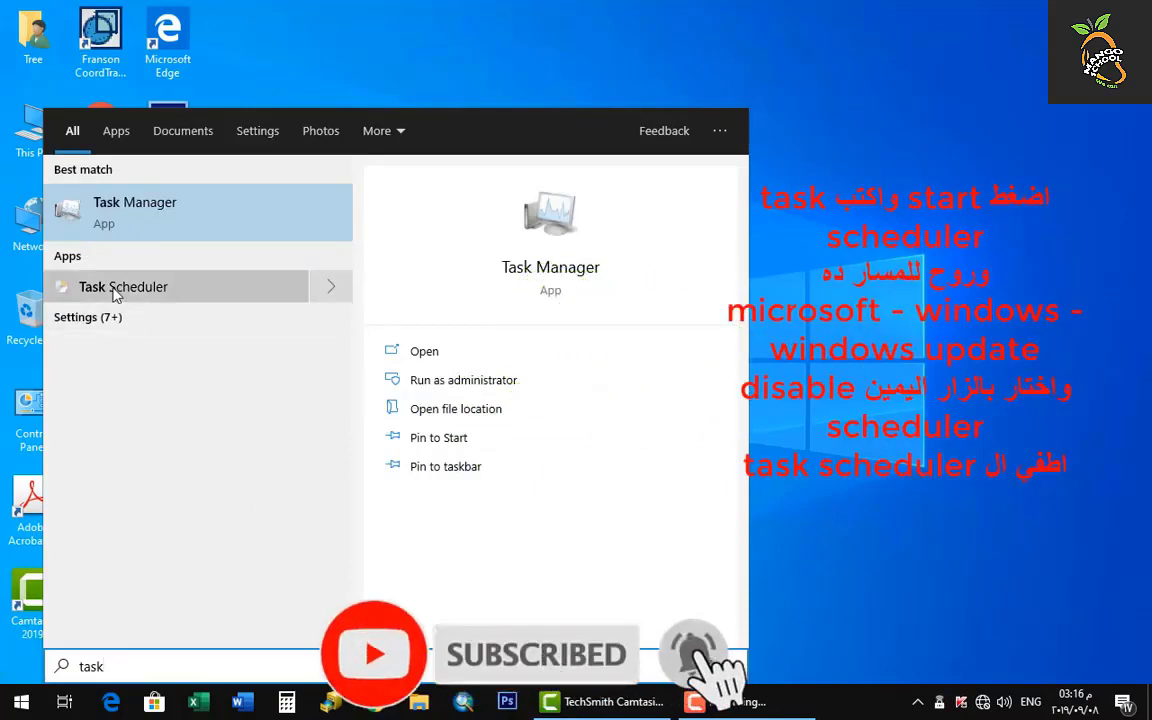
click(186, 292)
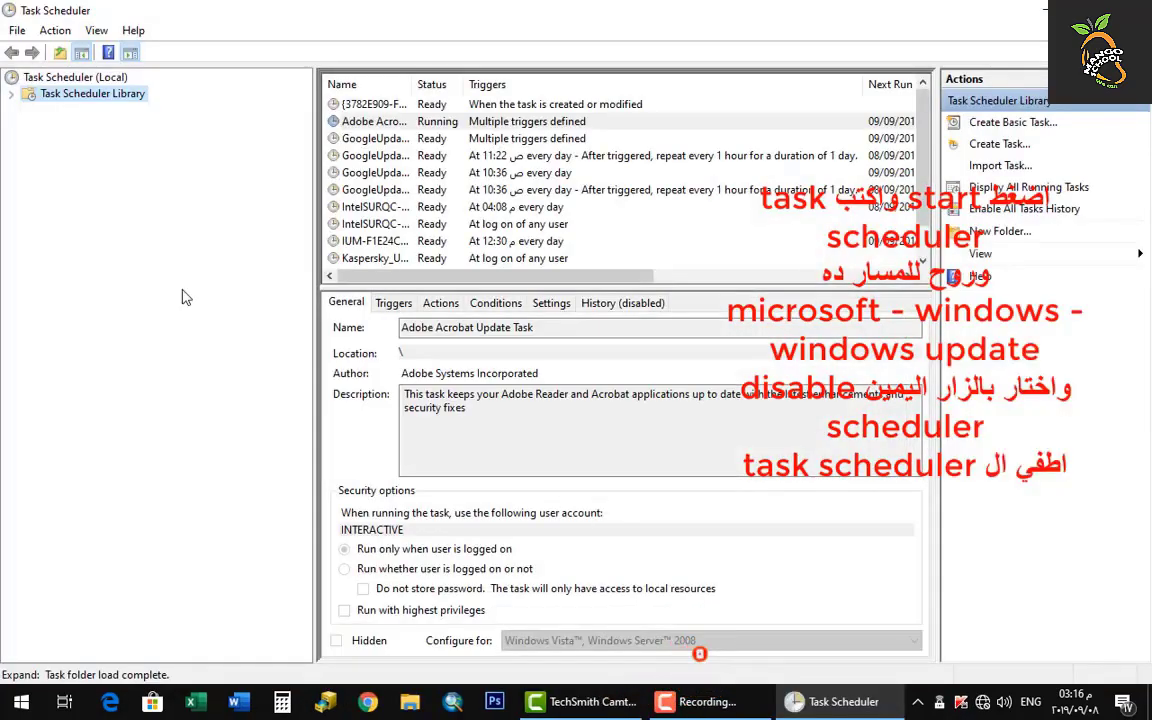
Step: Expand the Task Scheduler Library through Microsoft down to the subfolders of its Windows folder
click(12, 94)
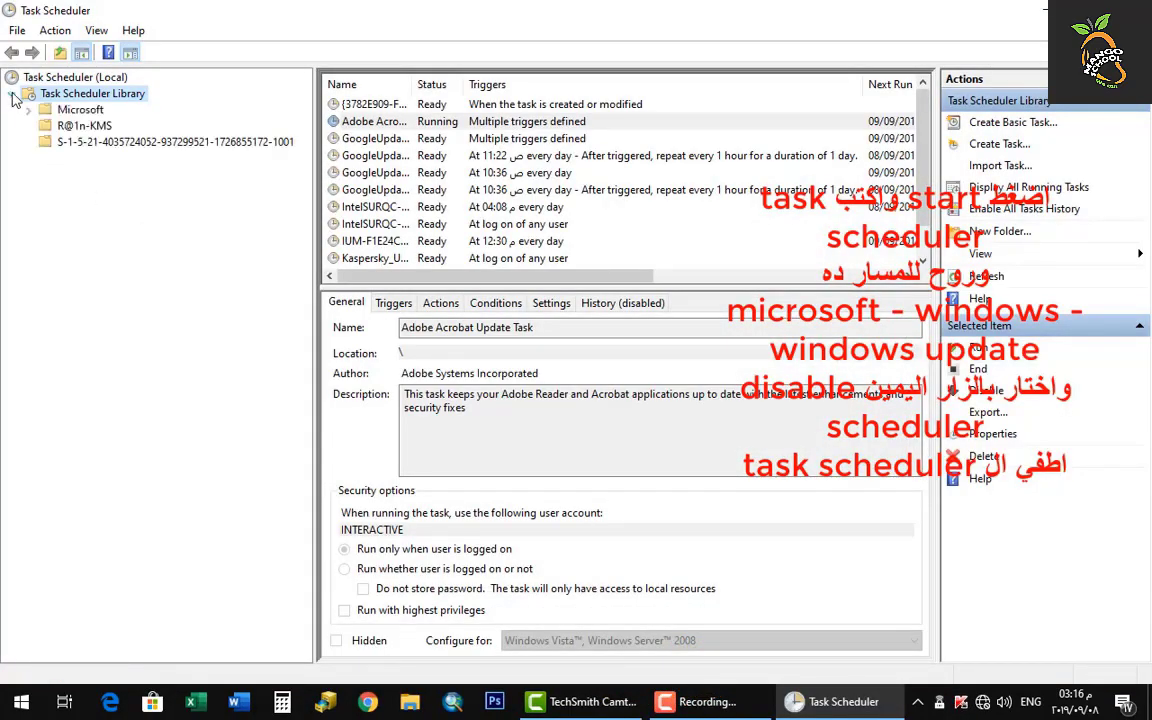
click(67, 113)
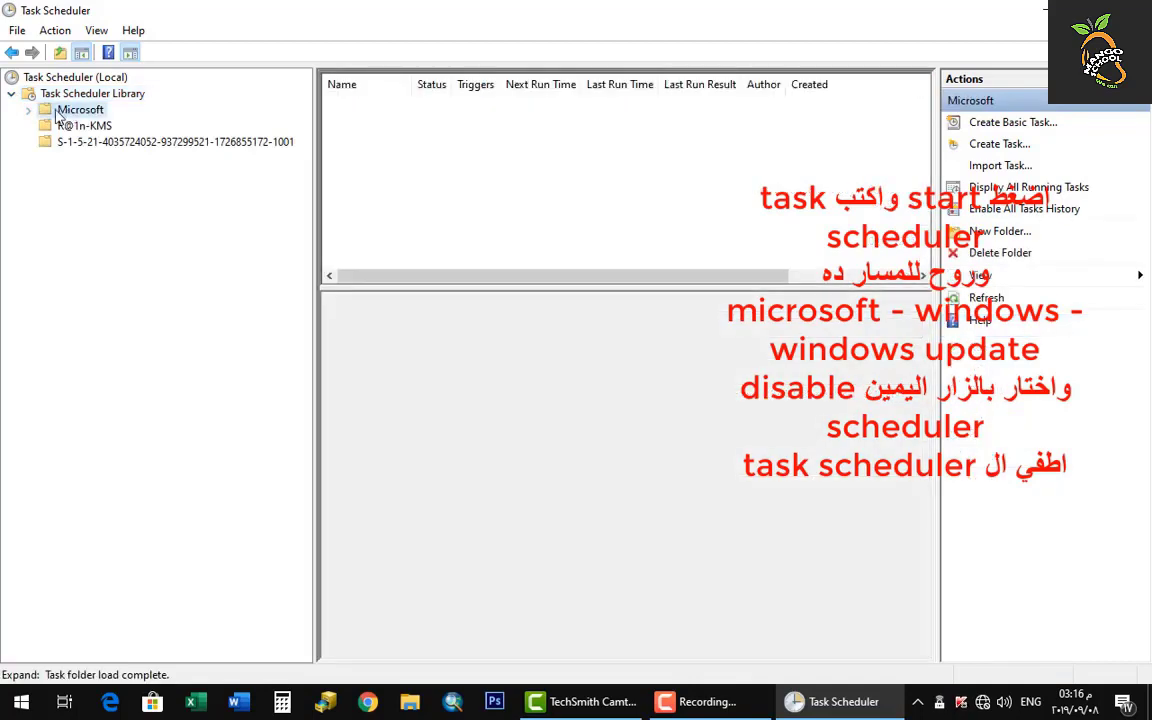
click(30, 111)
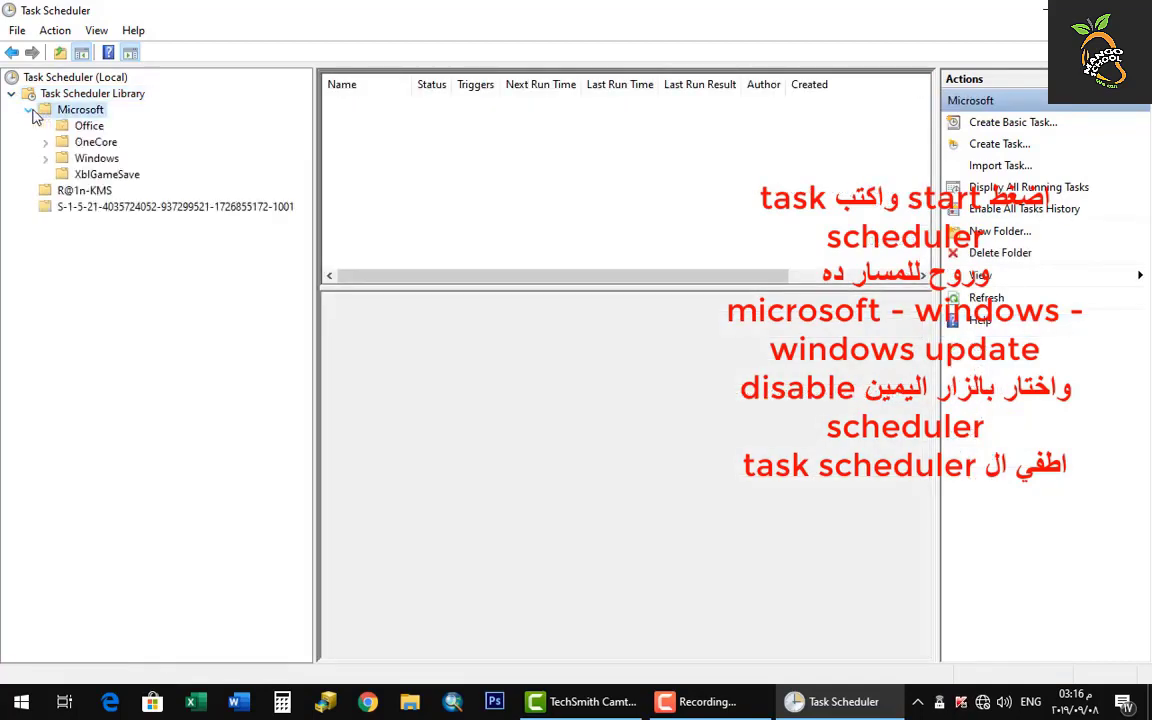
click(84, 158)
click(45, 160)
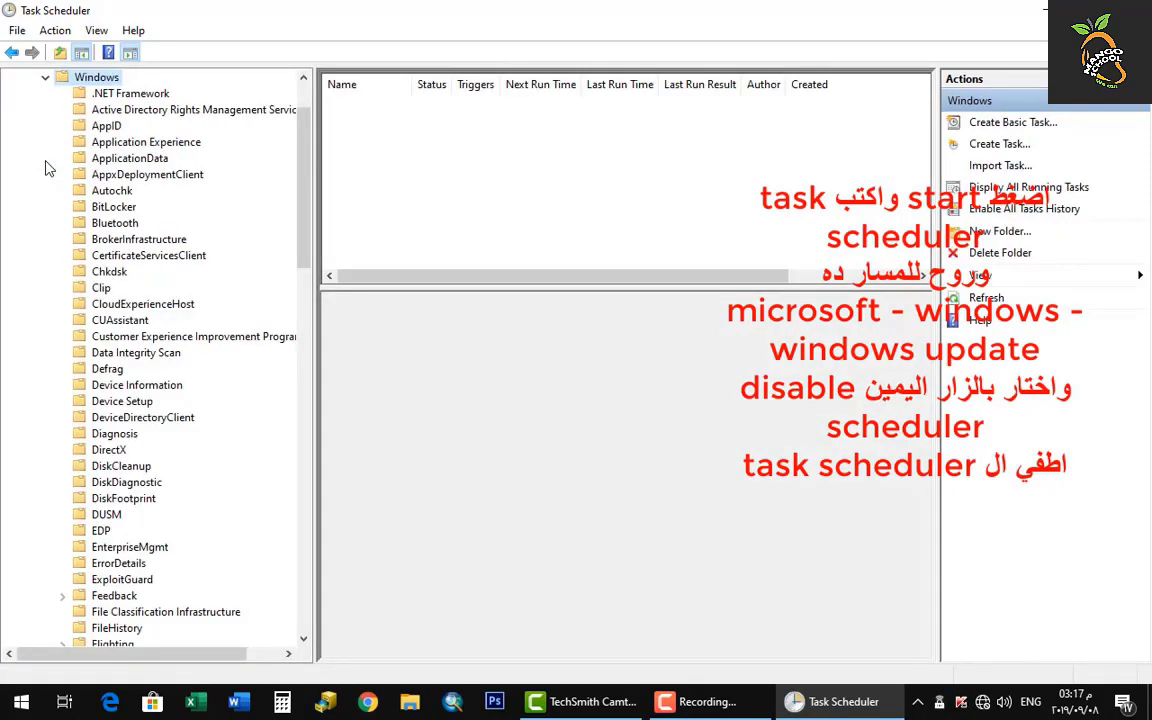
Step: Disable the Scheduled Start task in the WindowsUpdate folder
drag(303, 192, 331, 580)
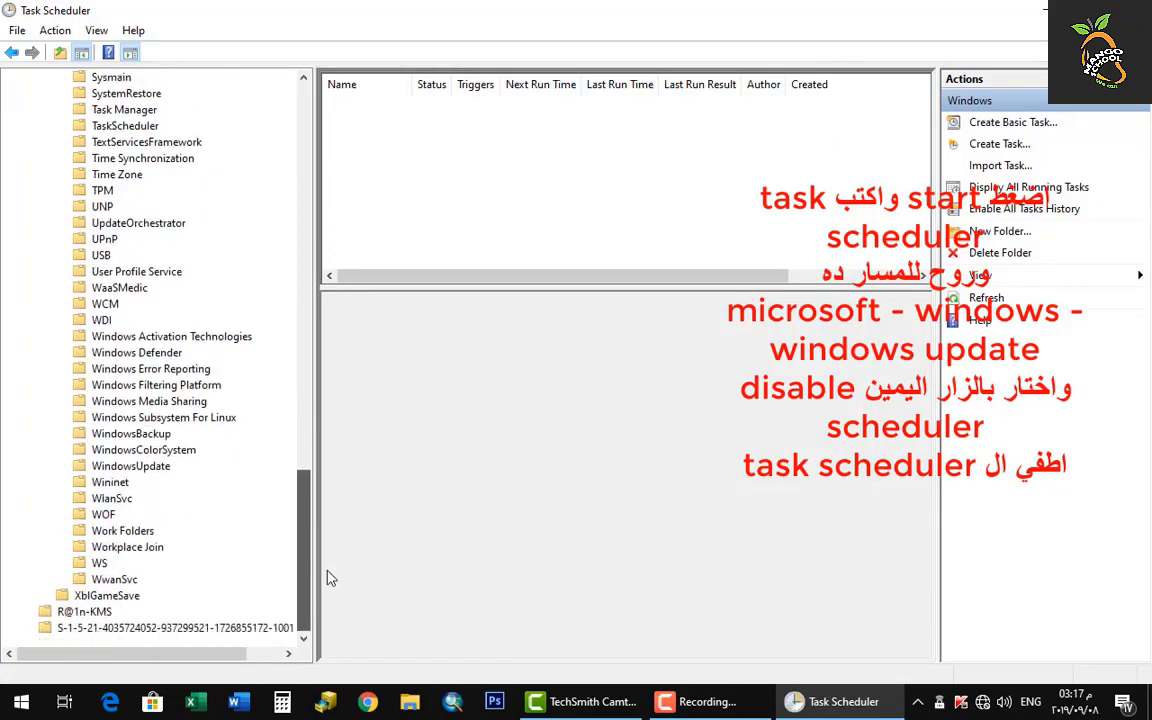
click(140, 467)
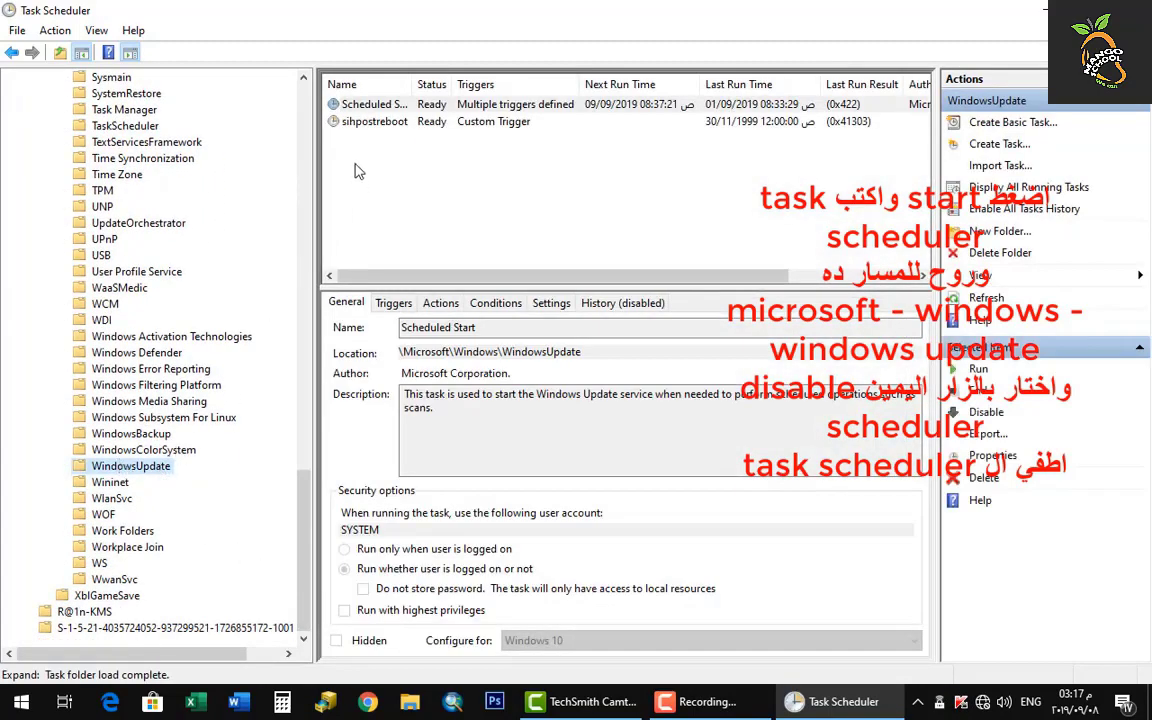
right_click(386, 106)
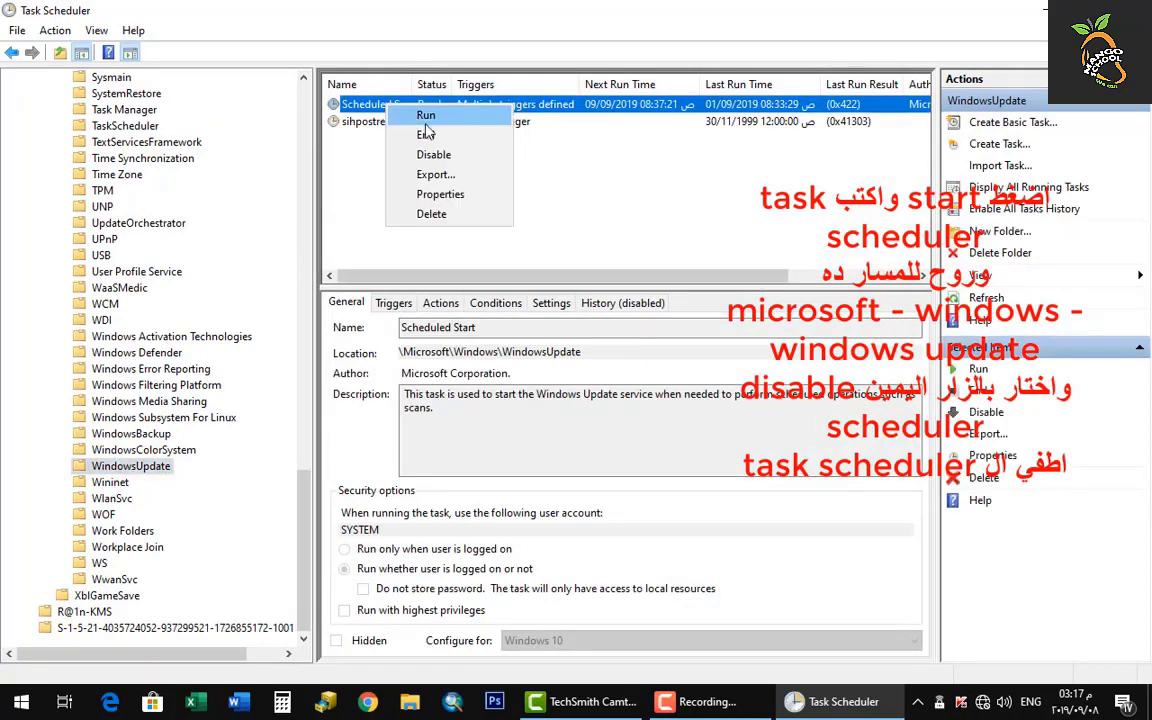
click(434, 155)
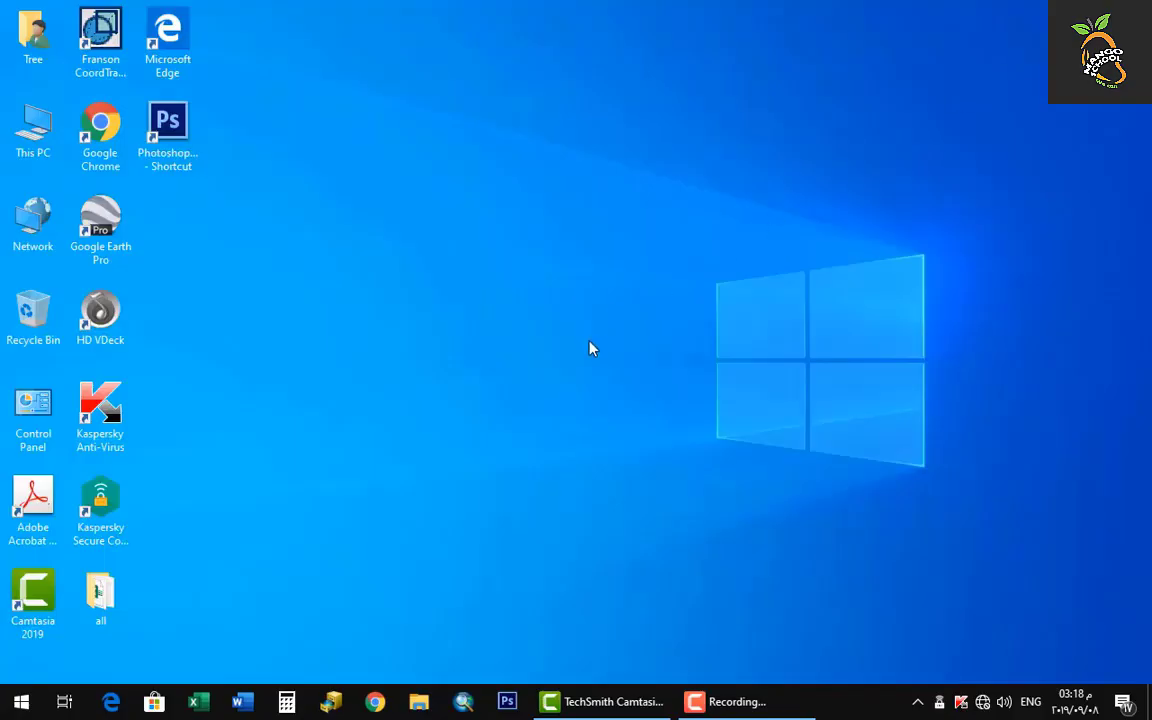
Step: Search Windows for "privacy" and open Privacy settings
click(20, 702)
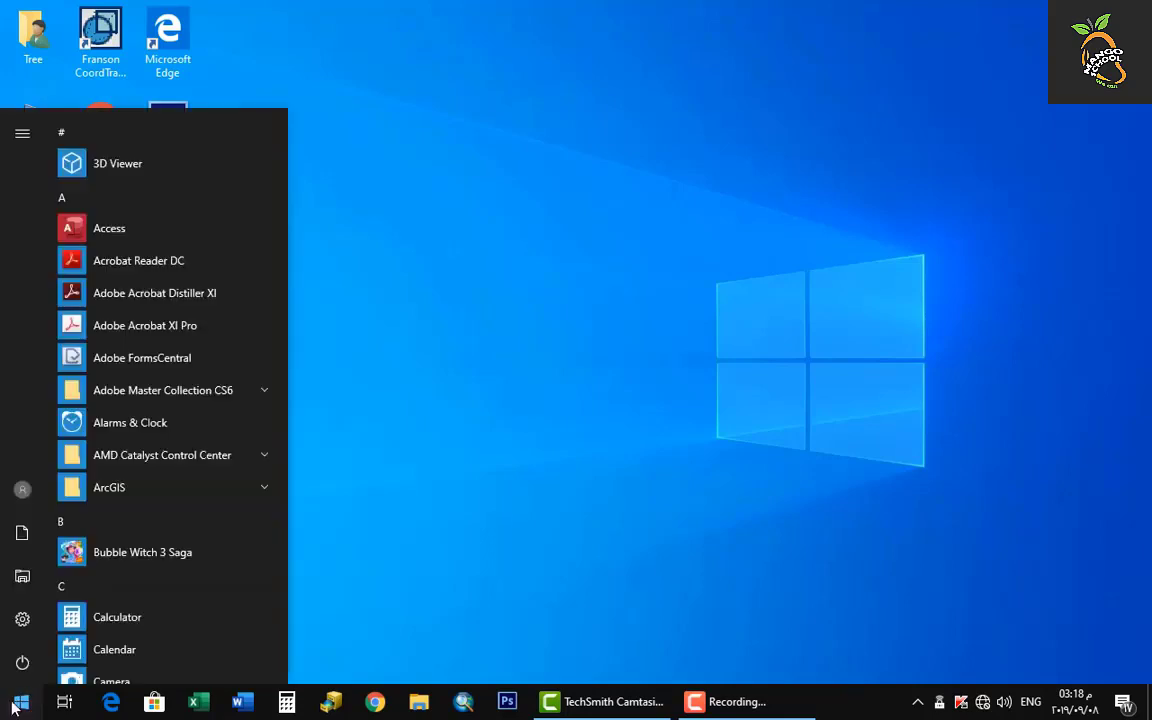
text(priva)
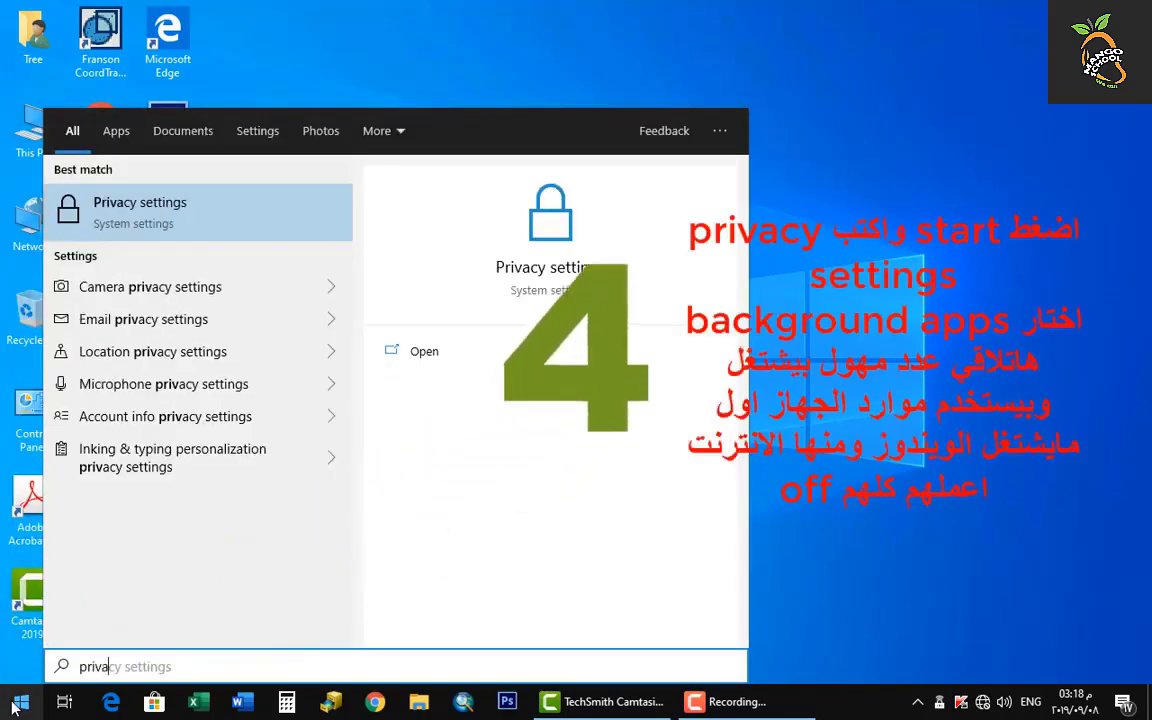
text(c)
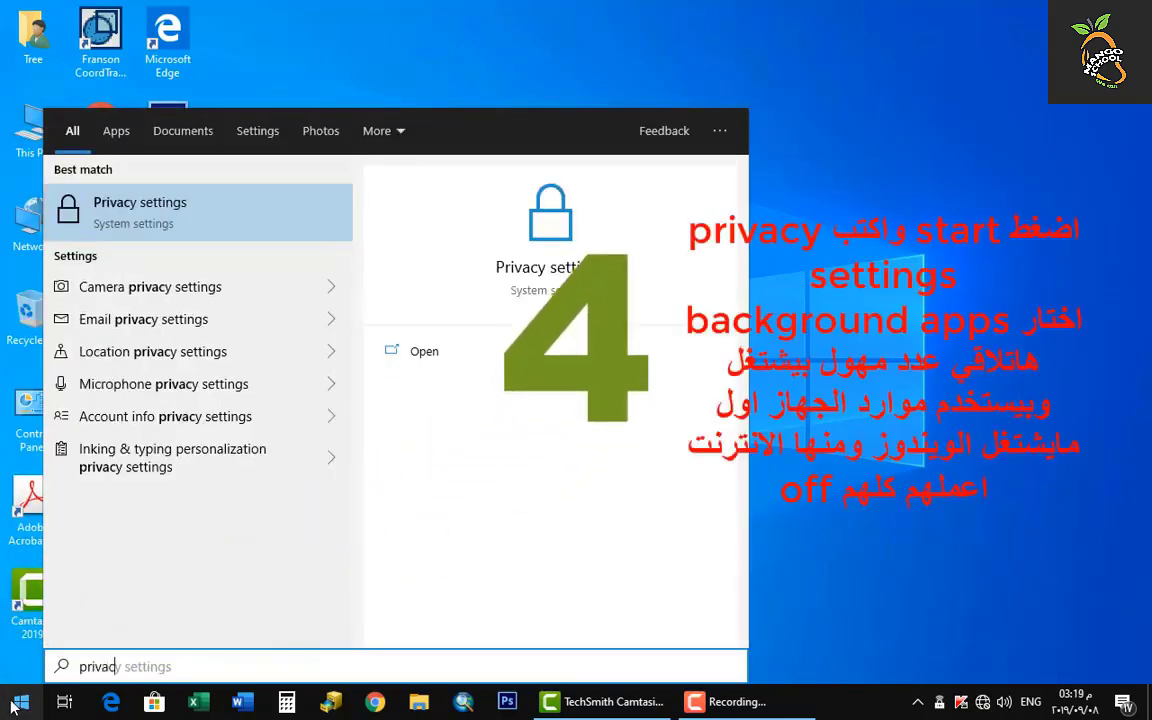
text(y)
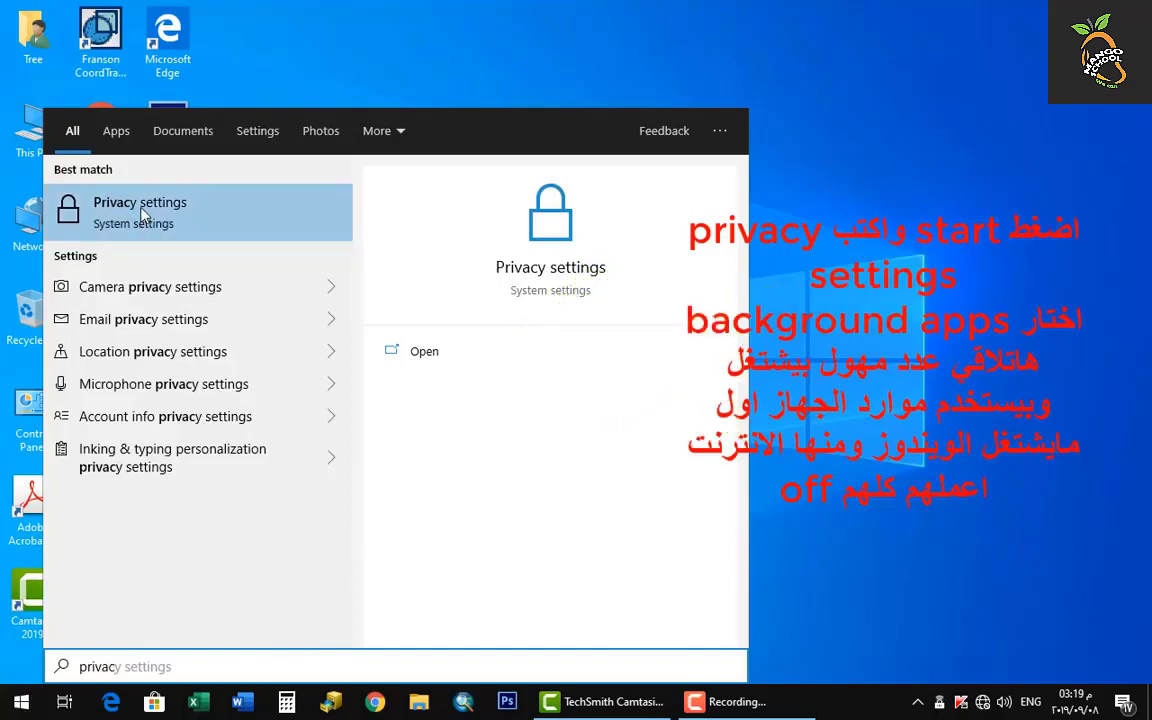
click(204, 221)
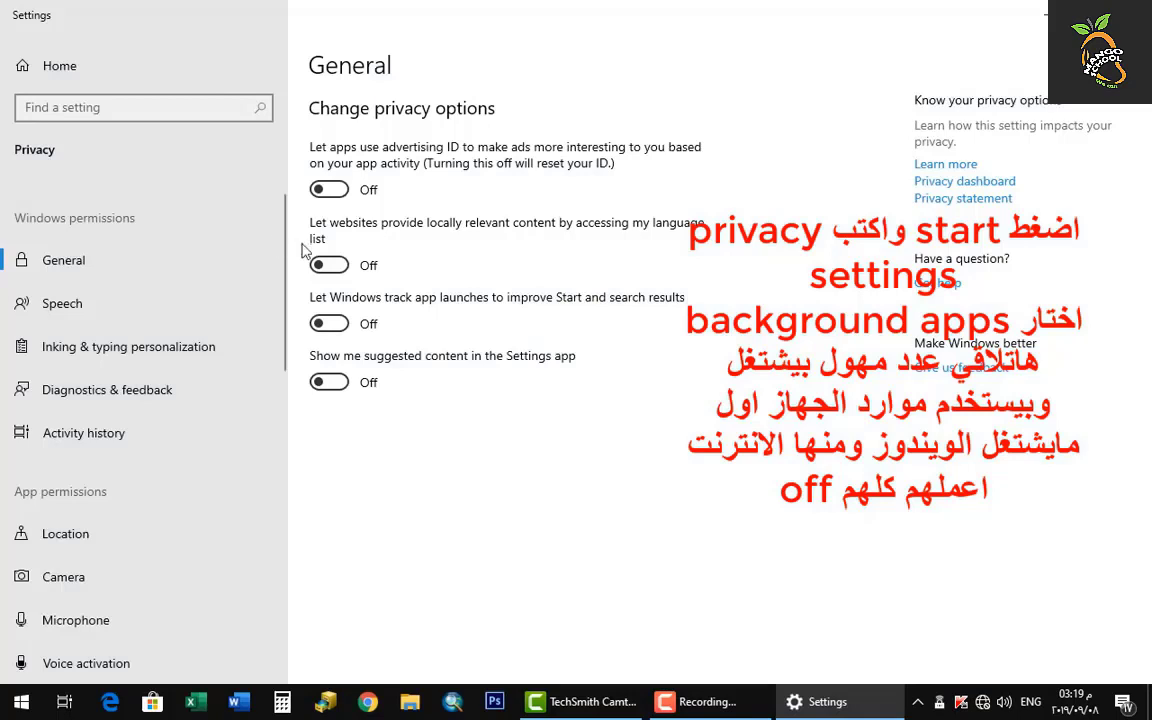
Step: Open the Background apps page among the app permissions in the Privacy settings
scroll(220, 323, down, 4)
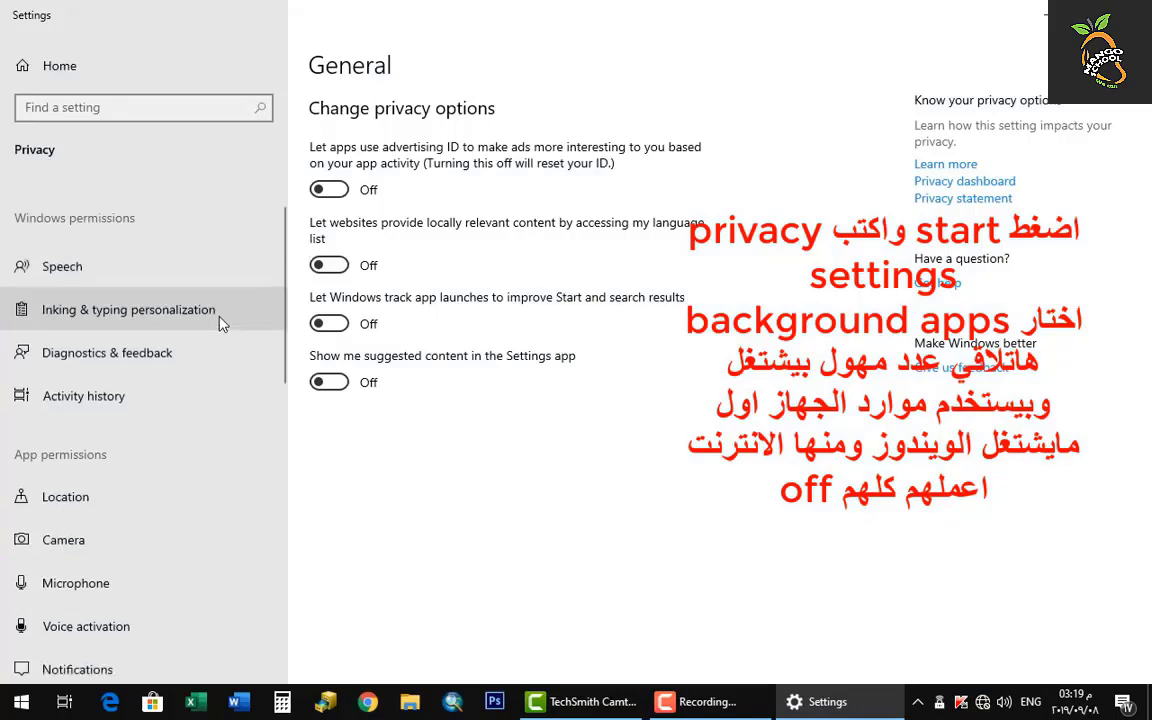
scroll(220, 323, up, 4)
scroll(221, 323, down, 5)
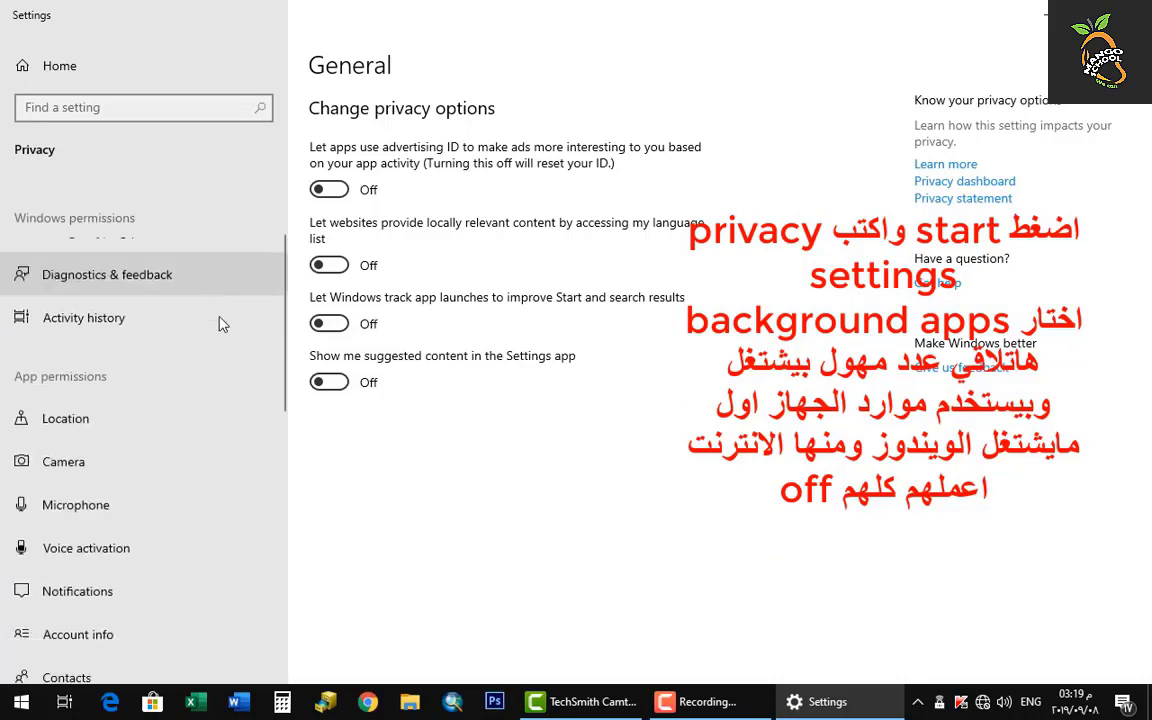
scroll(221, 323, down, 6)
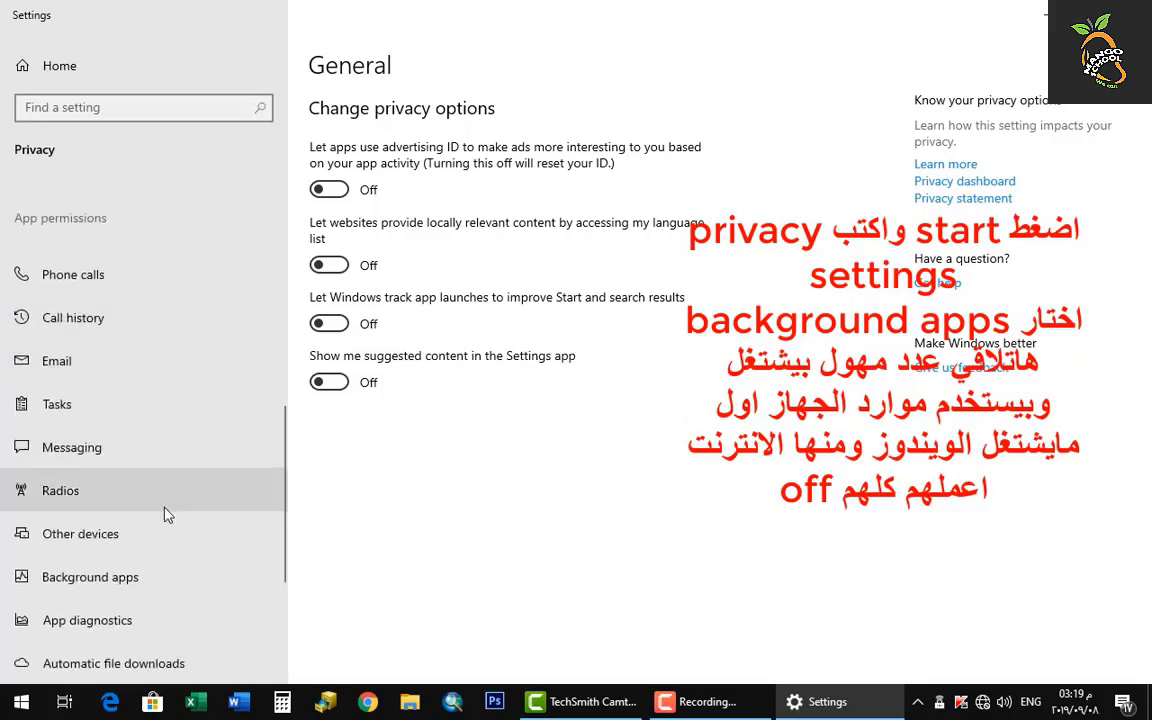
click(90, 590)
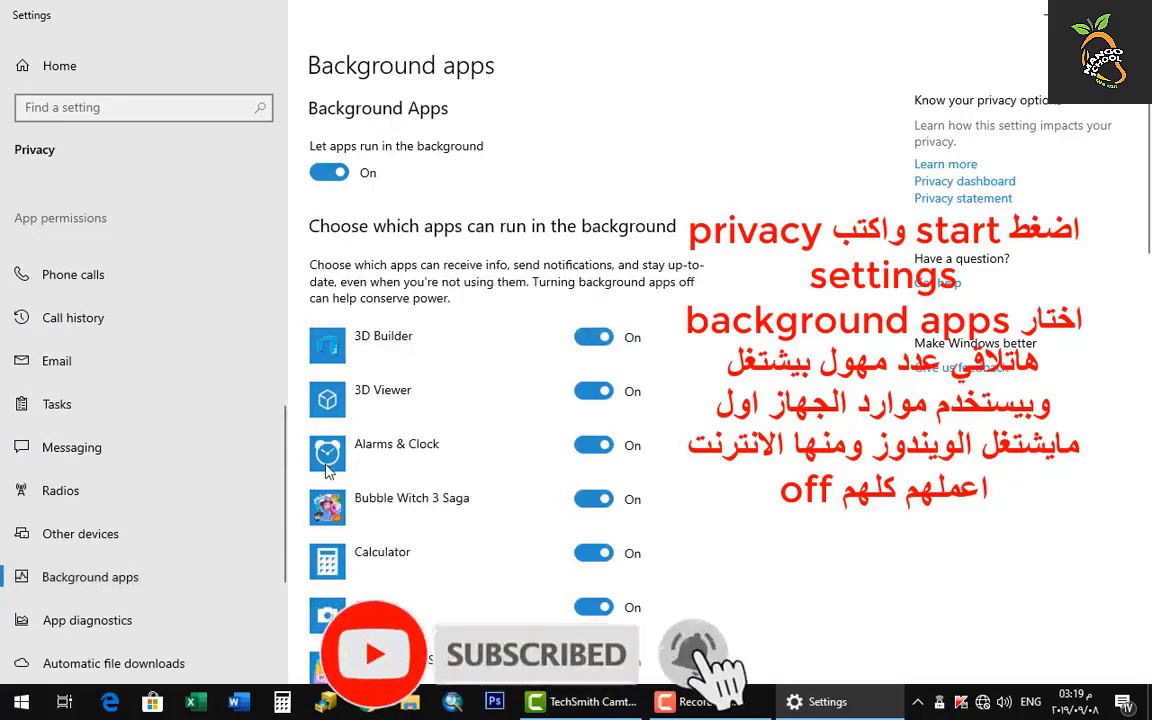
Step: Review the list of apps allowed to run in the background and turn off "Let apps run in the background"
scroll(441, 579, down, 3)
scroll(443, 580, down, 9)
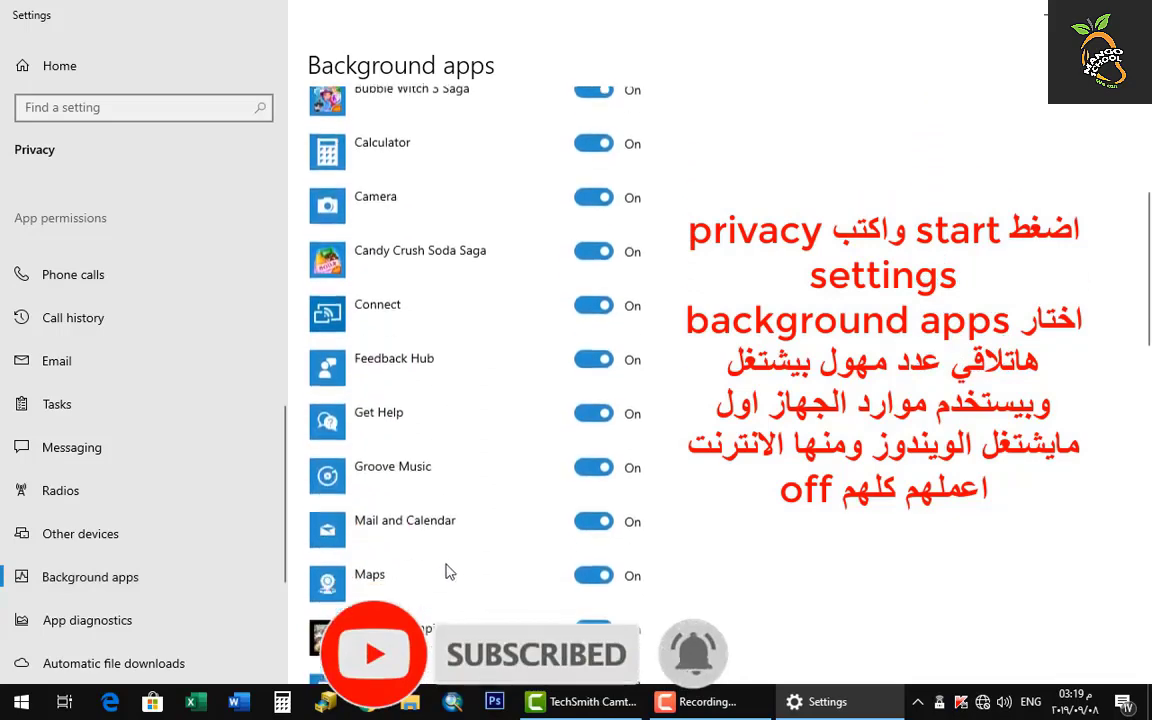
scroll(455, 549, down, 15)
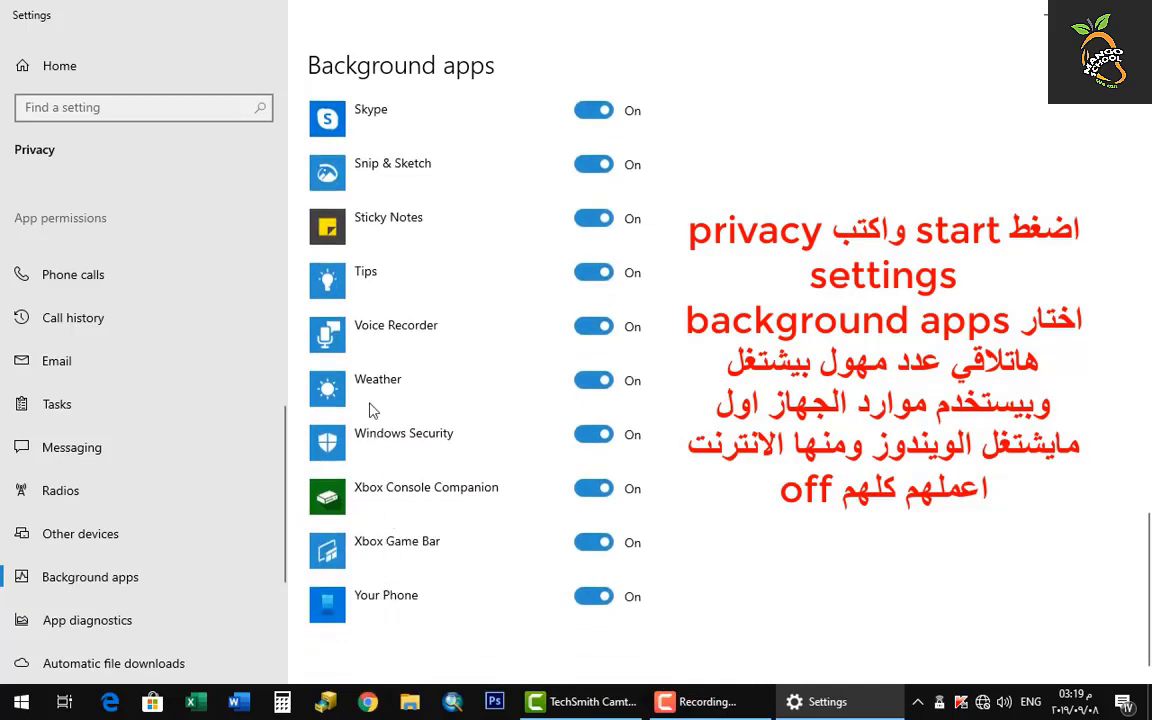
scroll(382, 340, up, 11)
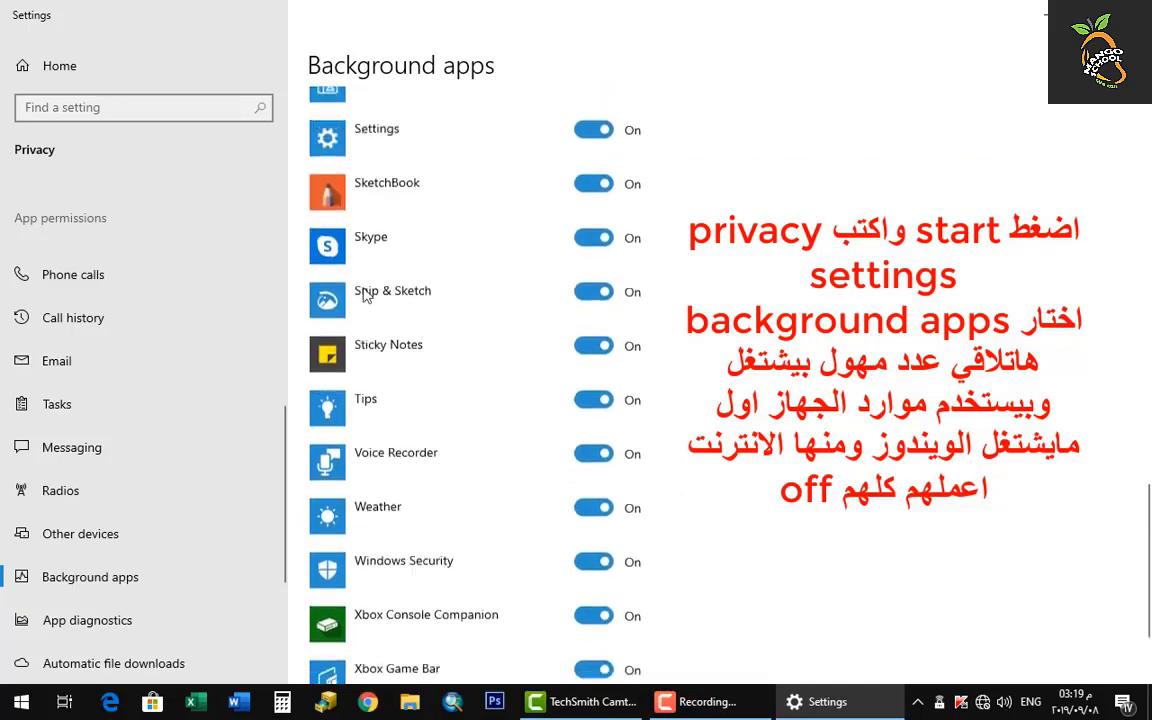
scroll(389, 287, up, 10)
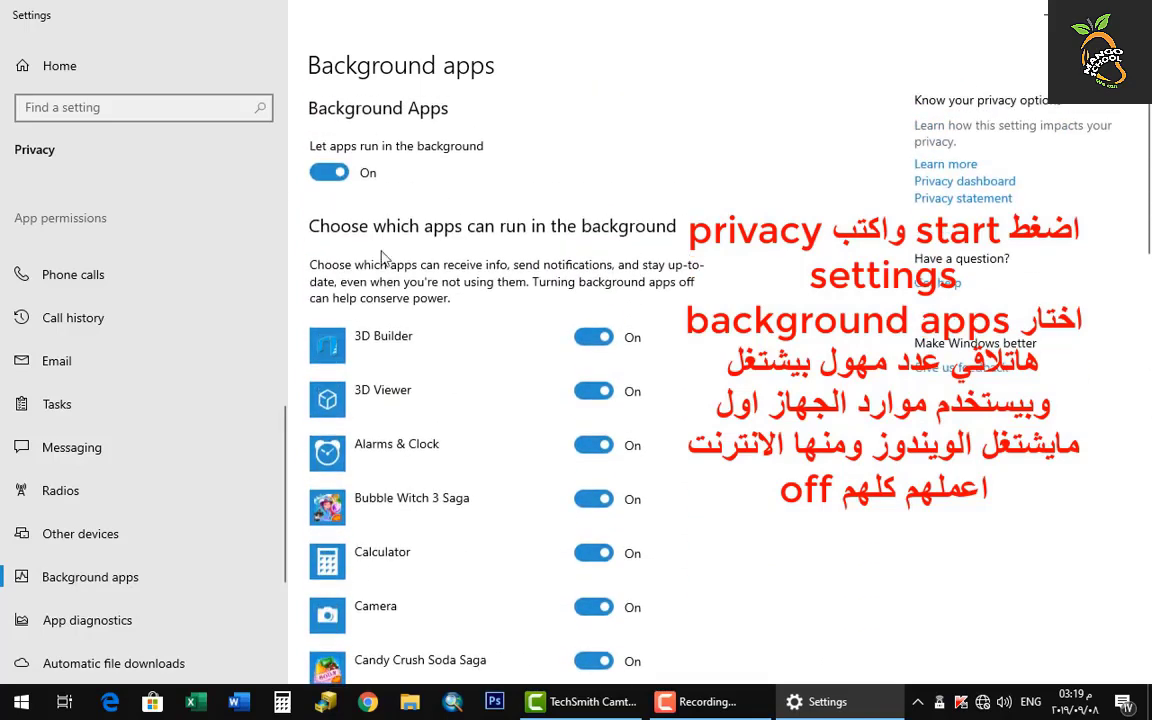
click(338, 173)
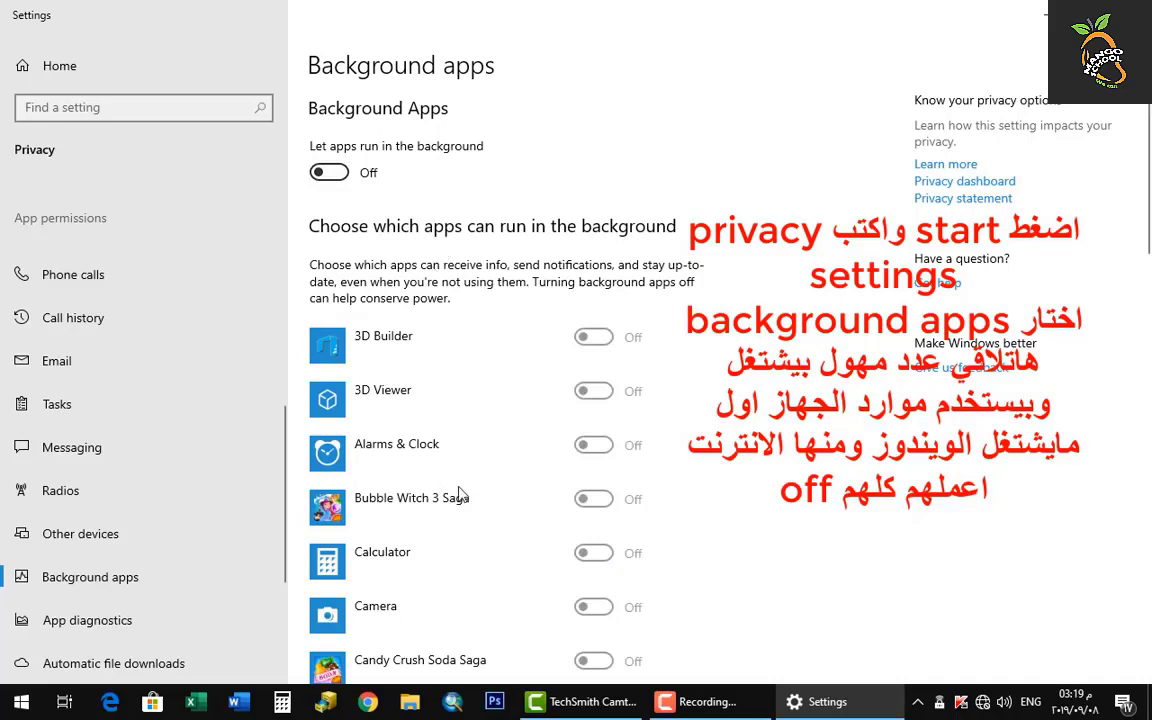
Step: Return to the General page of the Privacy settings to view the privacy options
scroll(116, 296, up, 5)
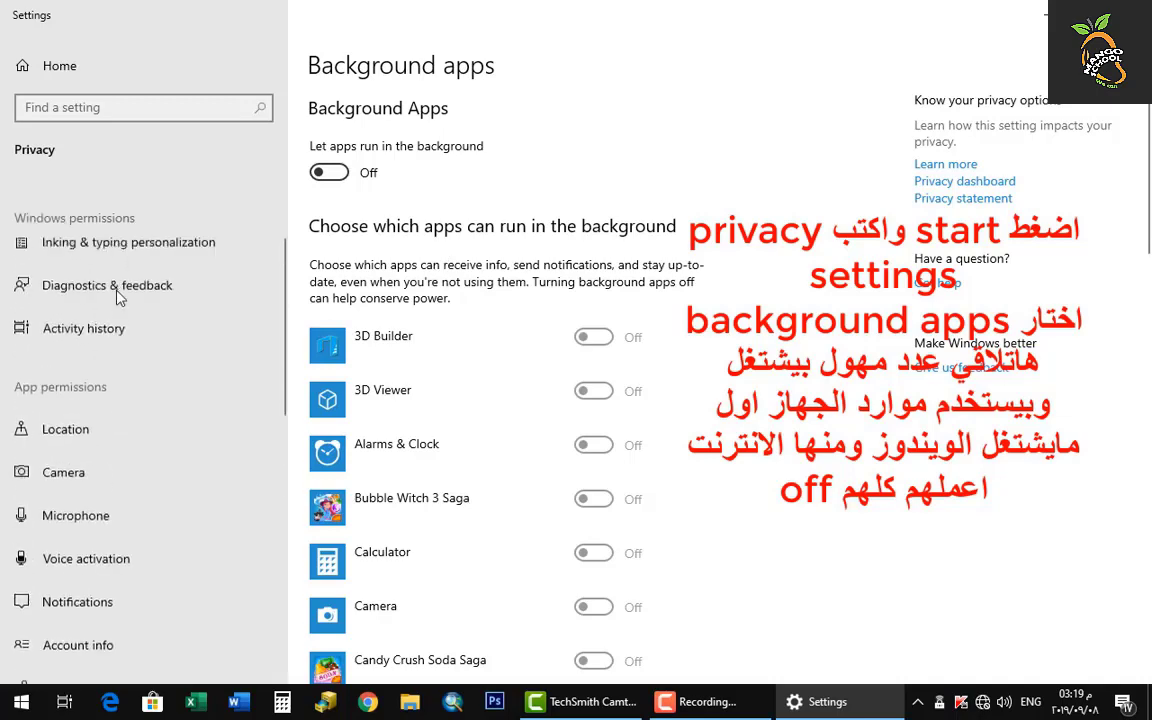
scroll(118, 296, up, 2)
click(137, 266)
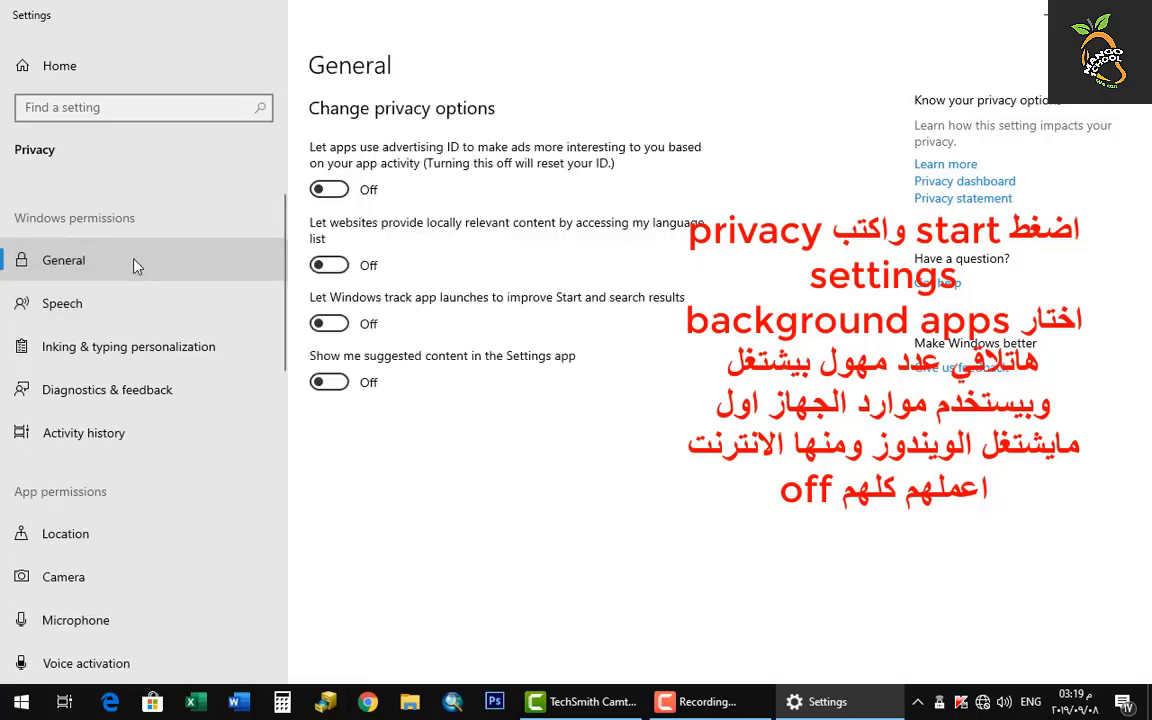